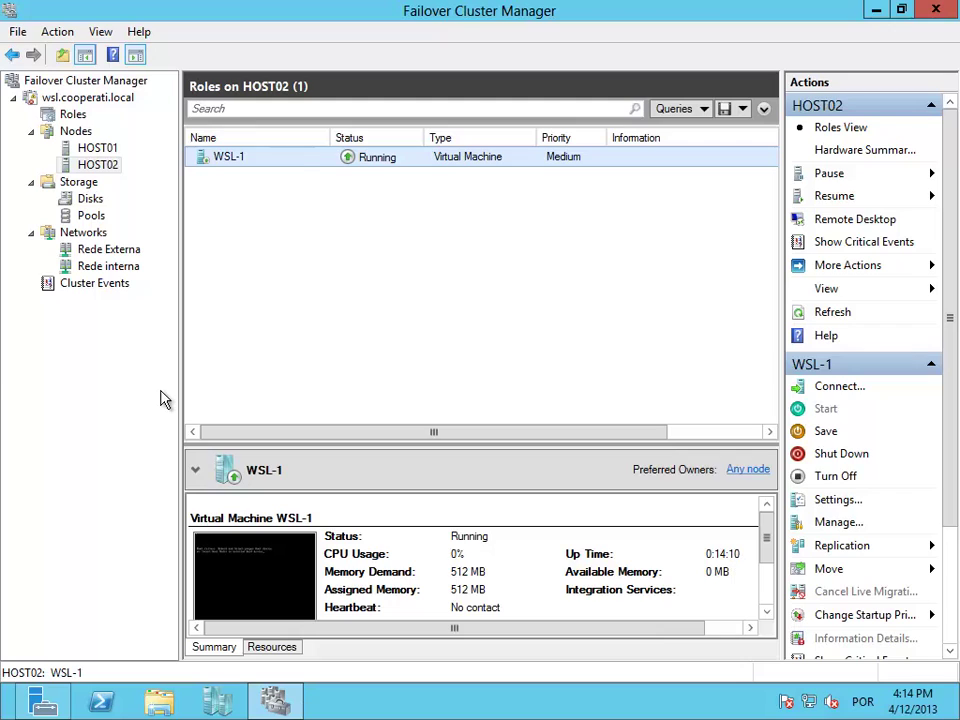
In the WSL-1 role's properties, make HOST01 the only preferred owner, listed first, and apply the change
right_click(293, 161)
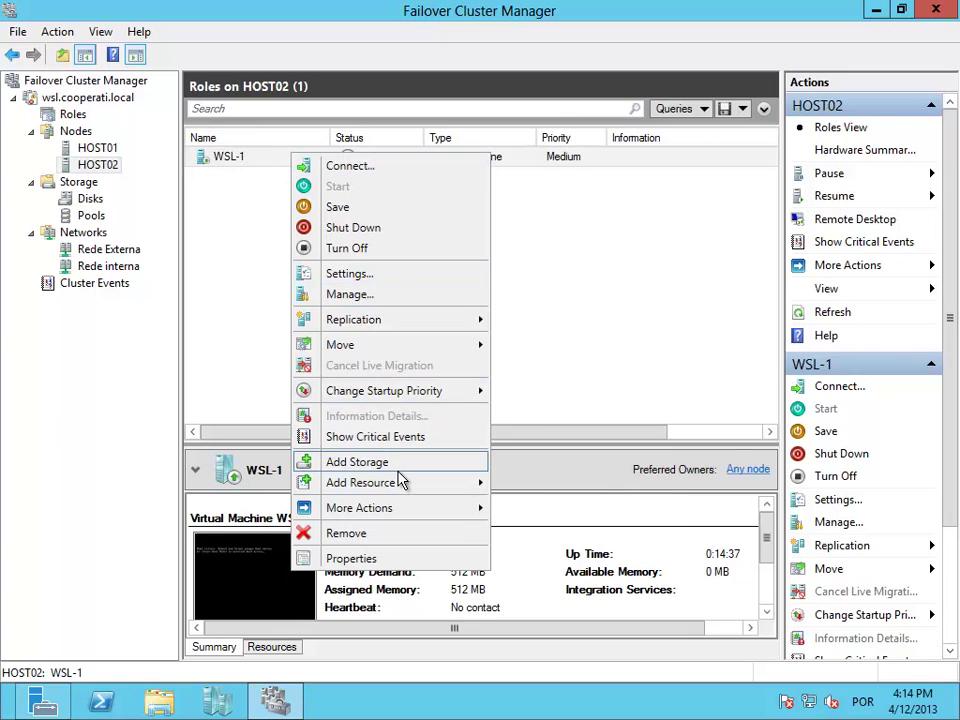
mouse_move(385, 402)
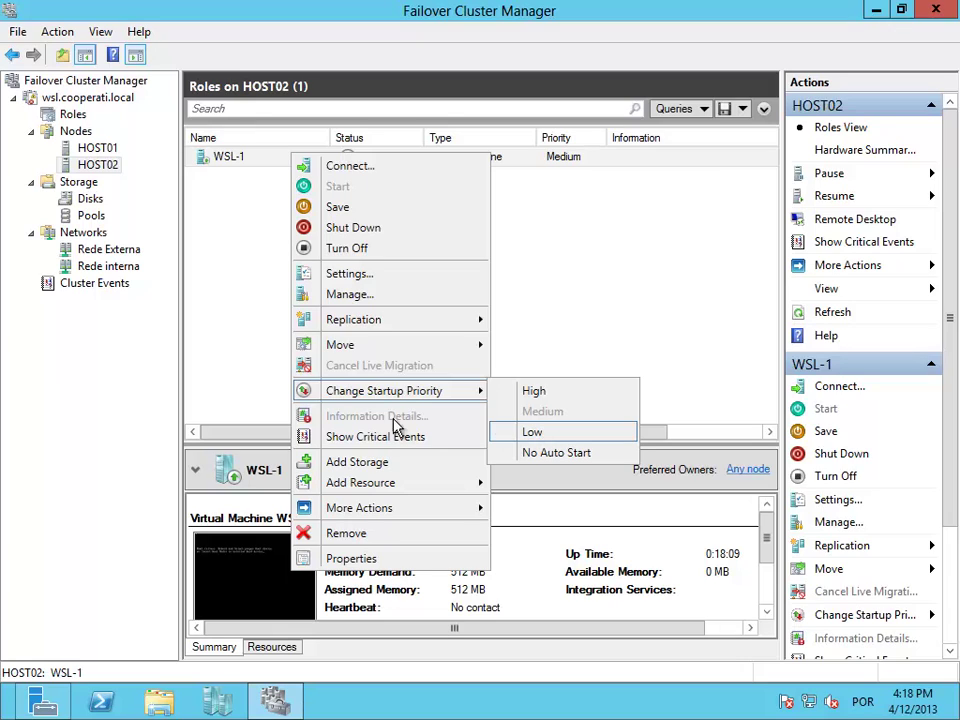
left_click(352, 559)
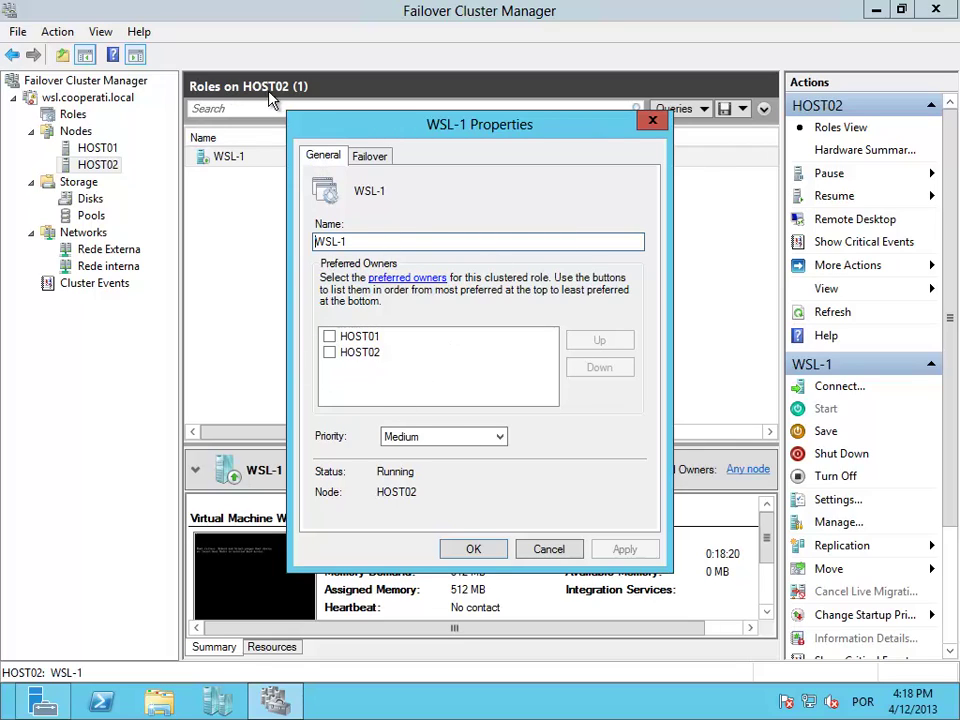
left_click(329, 336)
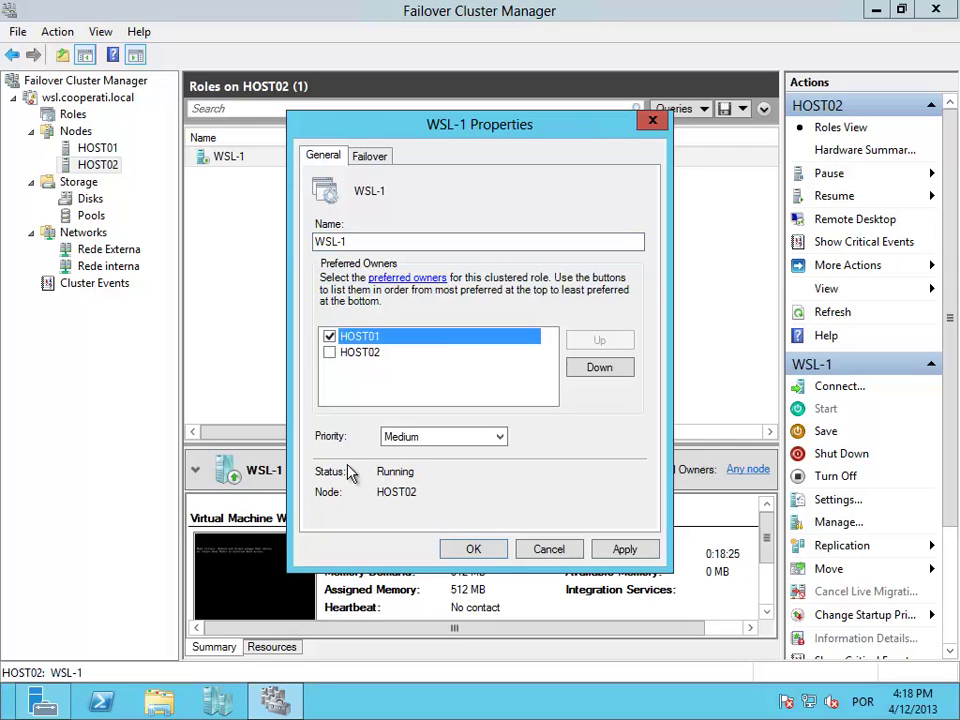
left_click(597, 368)
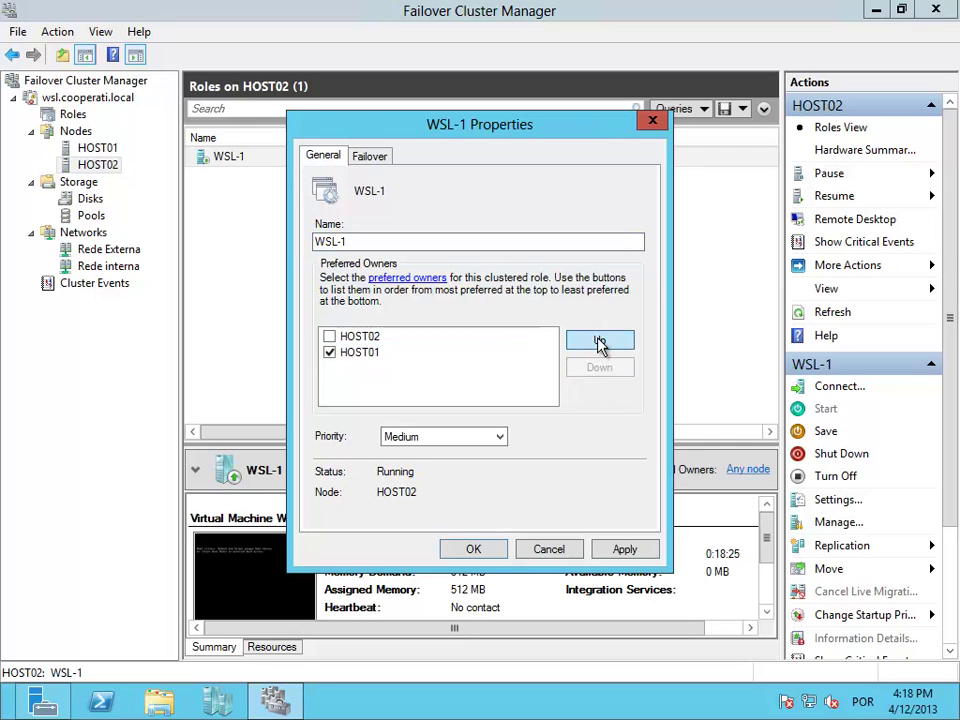
left_click(600, 342)
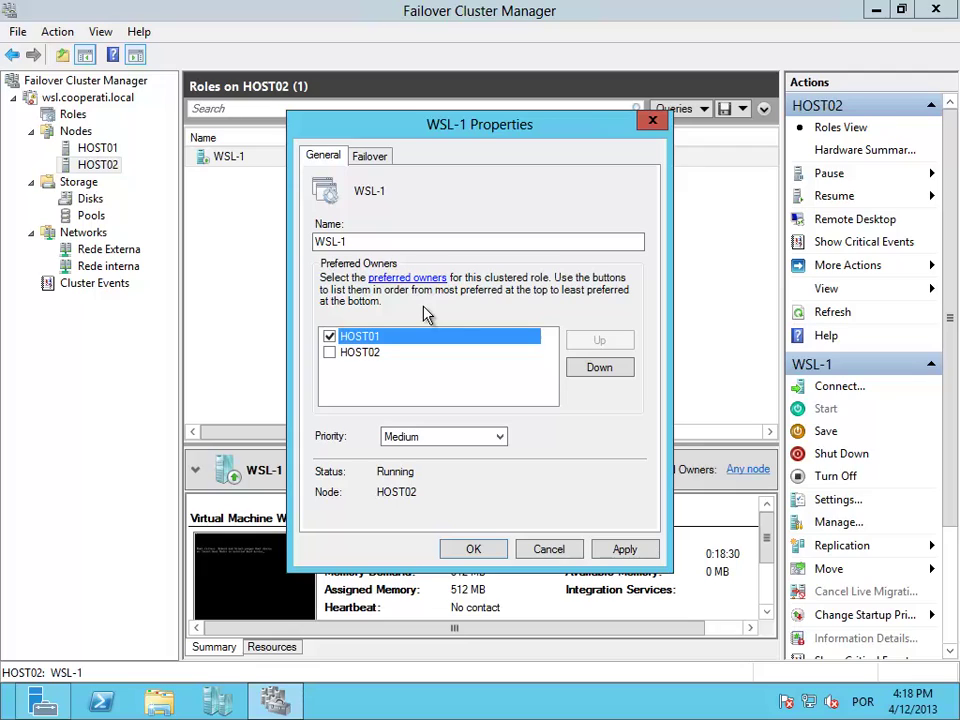
left_click(330, 353)
left_click(331, 353)
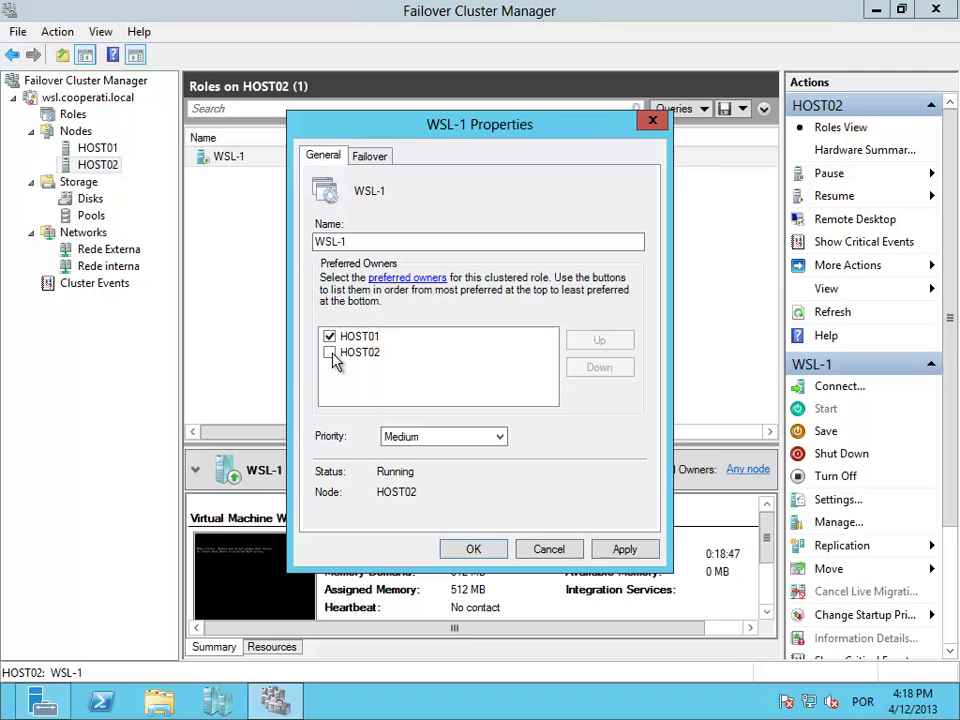
left_click(424, 442)
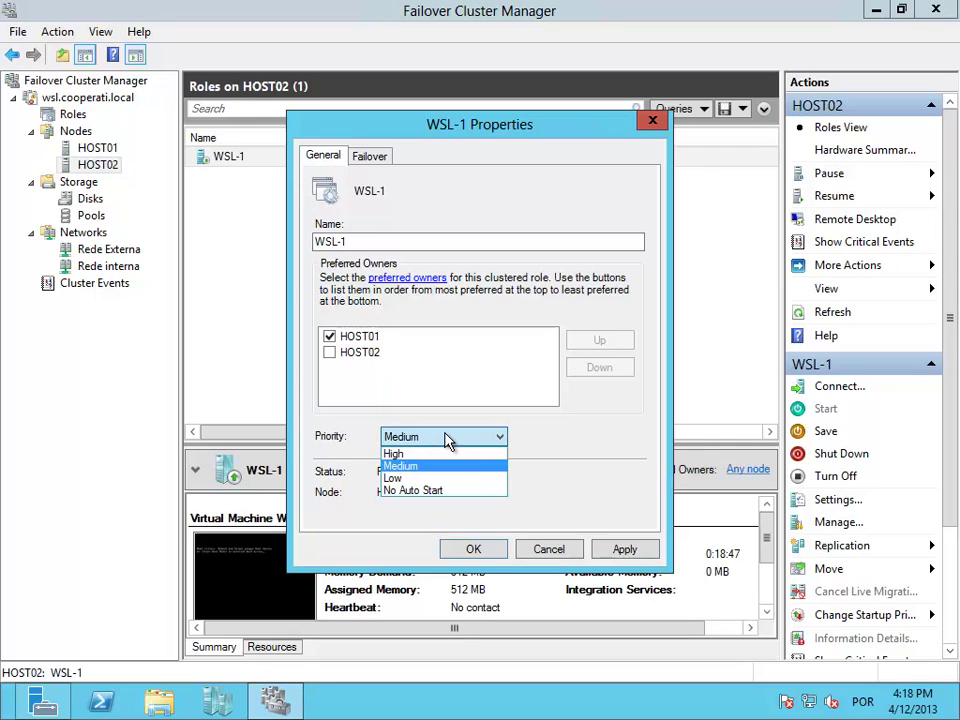
left_click(333, 443)
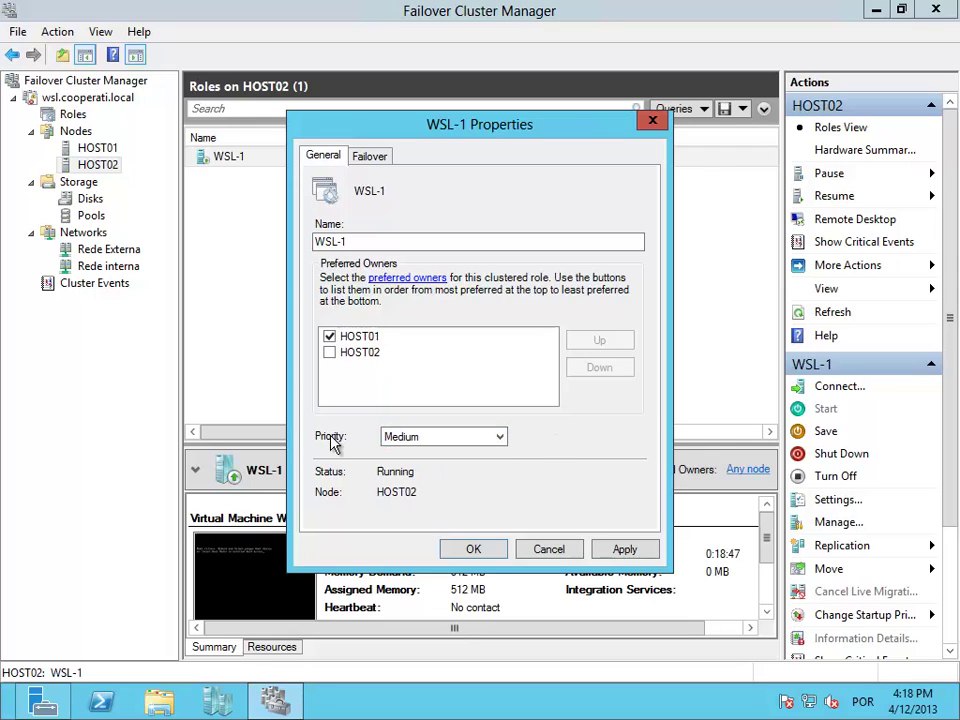
left_click(621, 545)
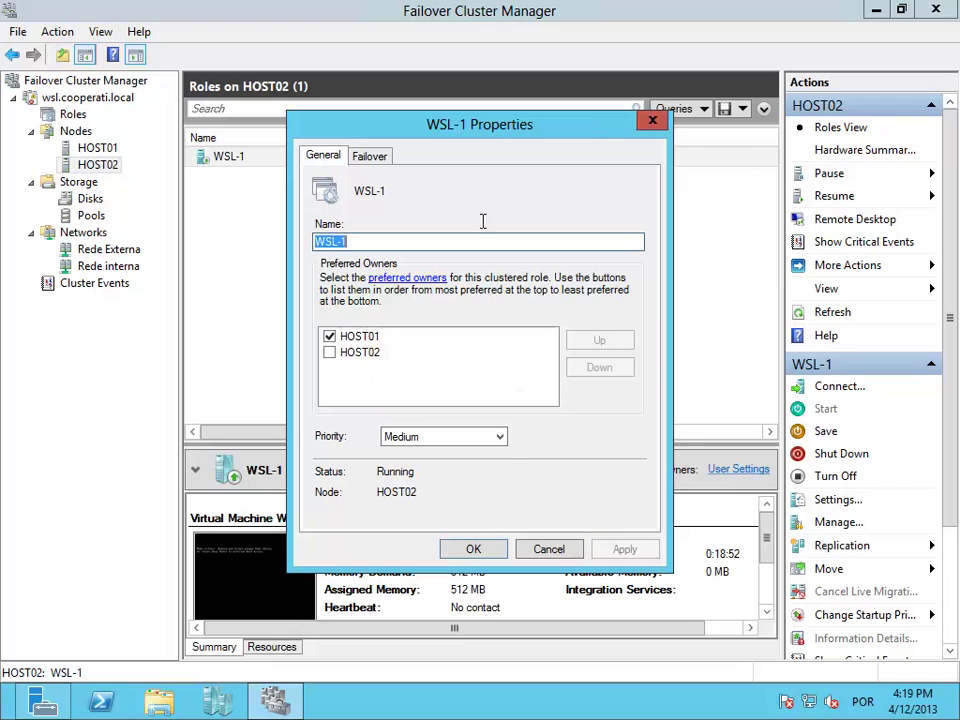
left_click_drag(471, 141, 456, 206)
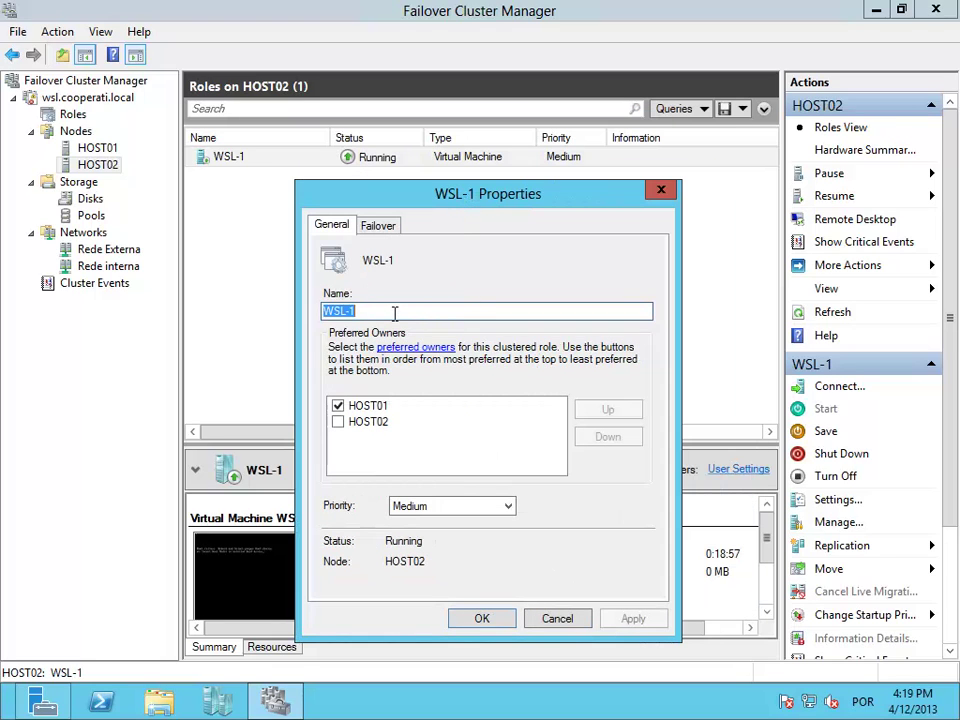
In WSL-1's failover settings, set the maximum failures to 3 and the period to 1 hour
left_click(380, 225)
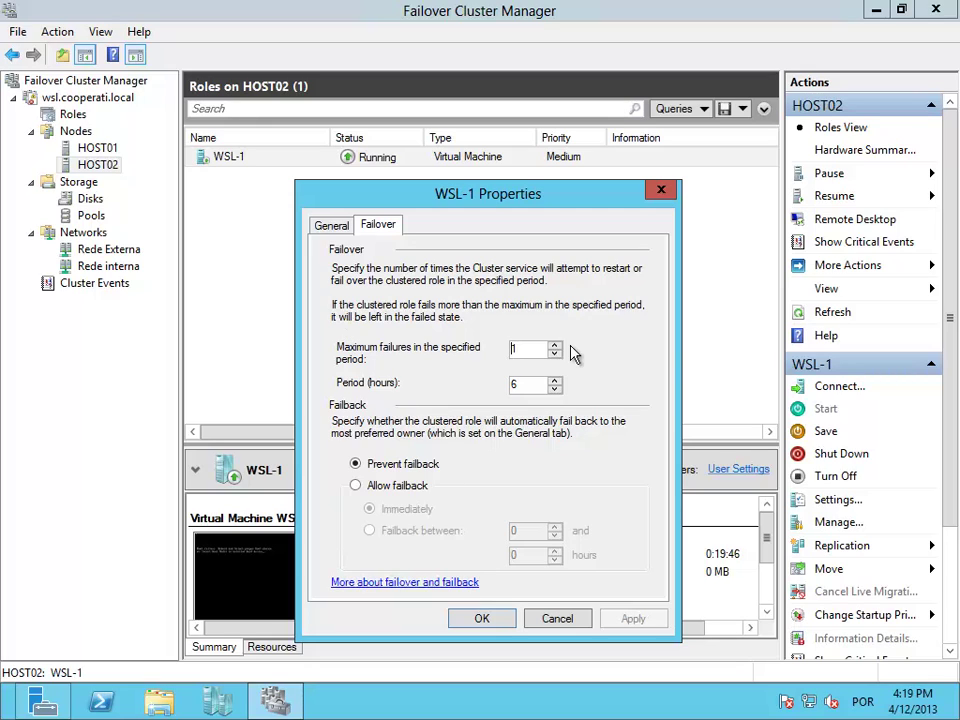
mouse_move(443, 355)
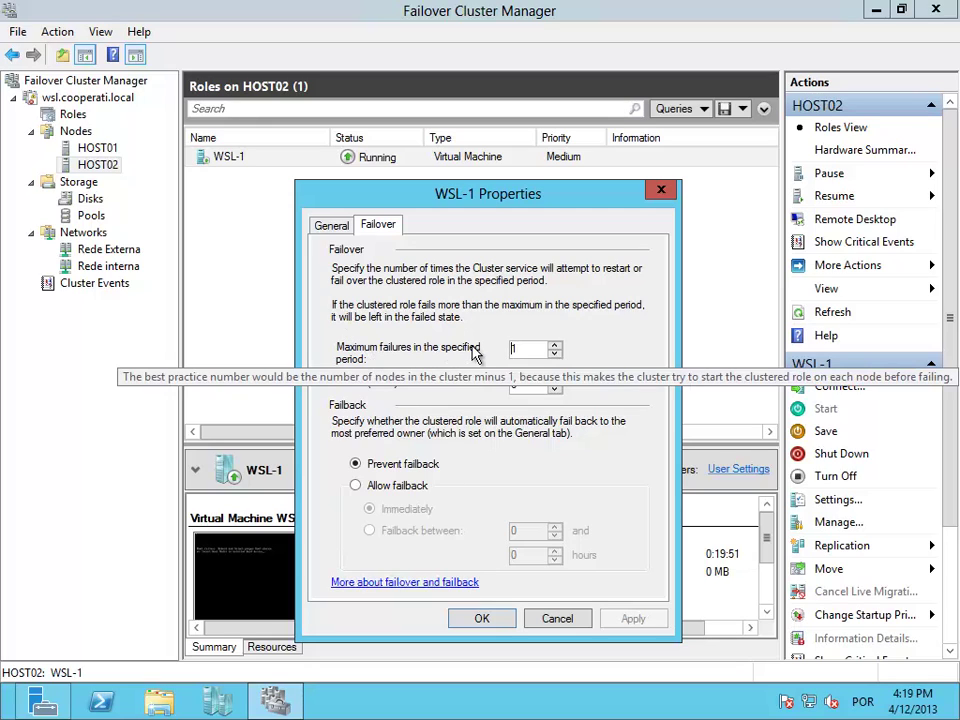
left_click(555, 345)
left_click(555, 345)
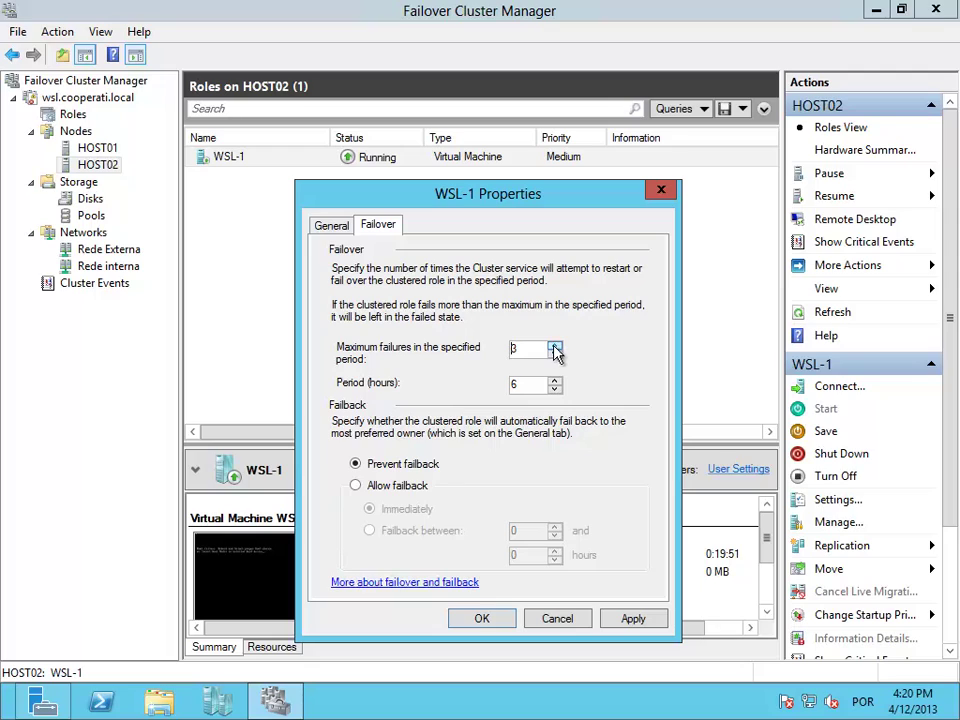
left_click(542, 383)
left_click(555, 389)
left_click(555, 389)
left_click(555, 389)
left_click(555, 389)
left_click(555, 389)
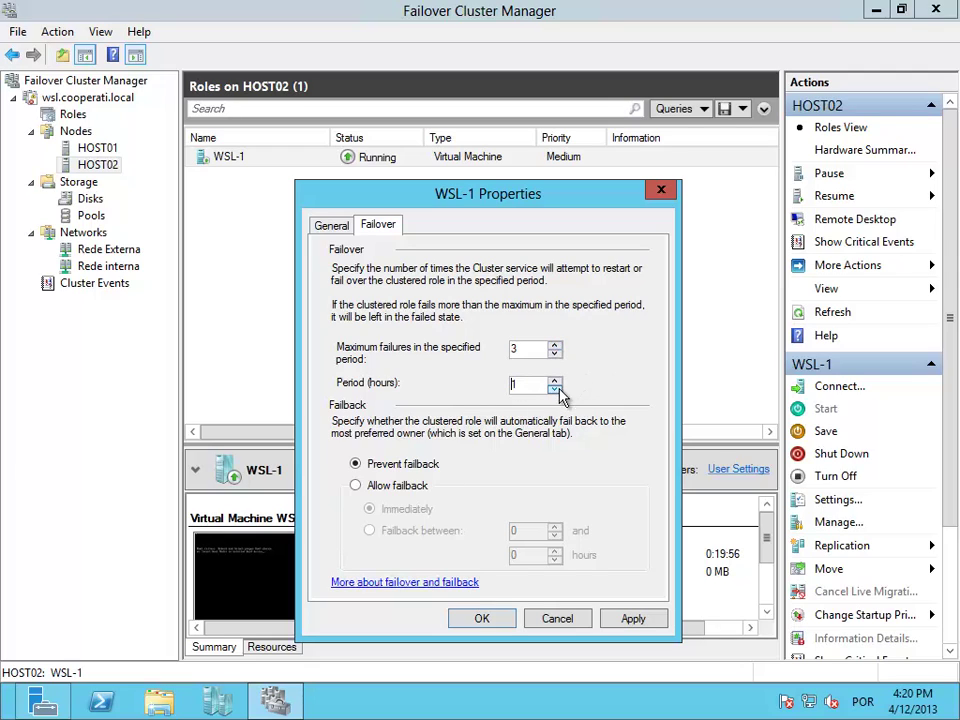
Reduce WSL-1's maximum failures in the specified period to 2
left_click(555, 353)
left_click(555, 353)
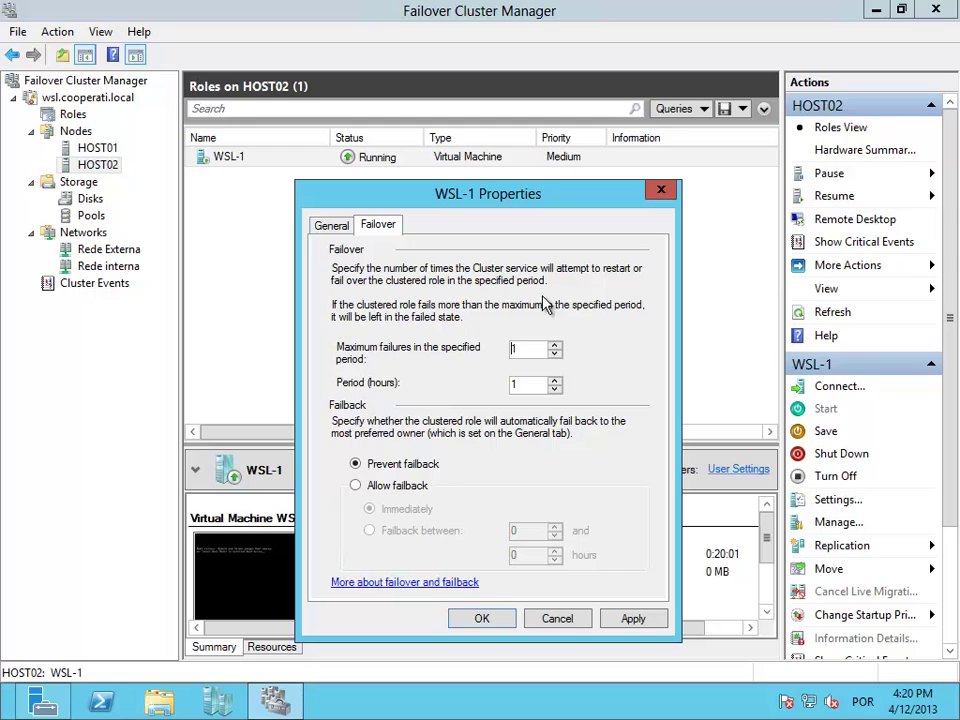
left_click(555, 344)
Allow WSL-1 to fail back immediately to its preferred owner, then apply and close the role's properties
left_click(331, 226)
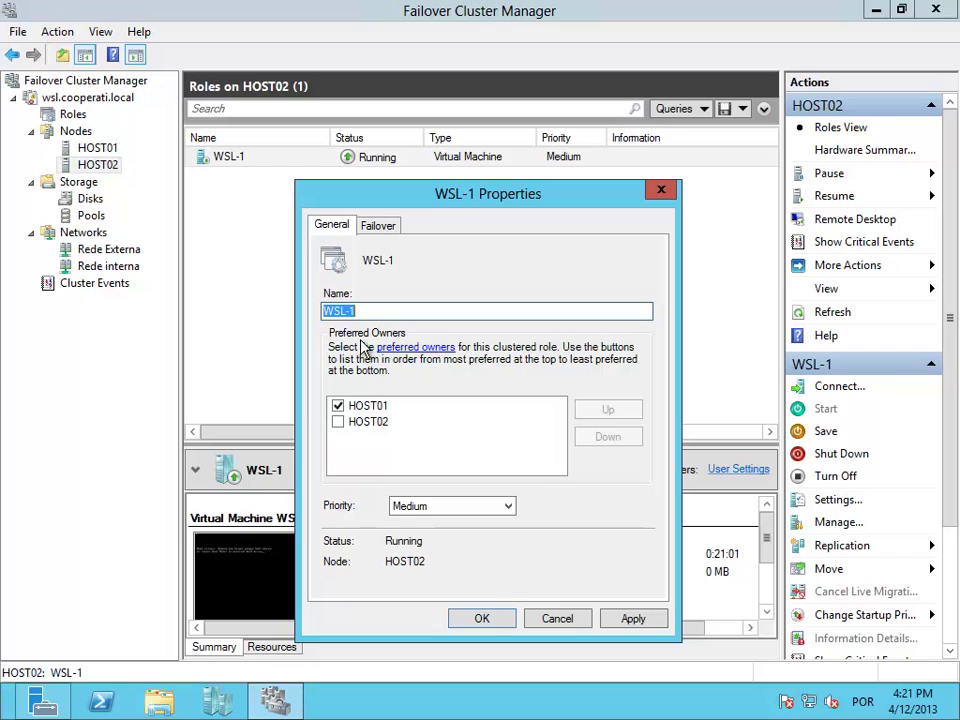
left_click(384, 232)
left_click(340, 228)
left_click(386, 232)
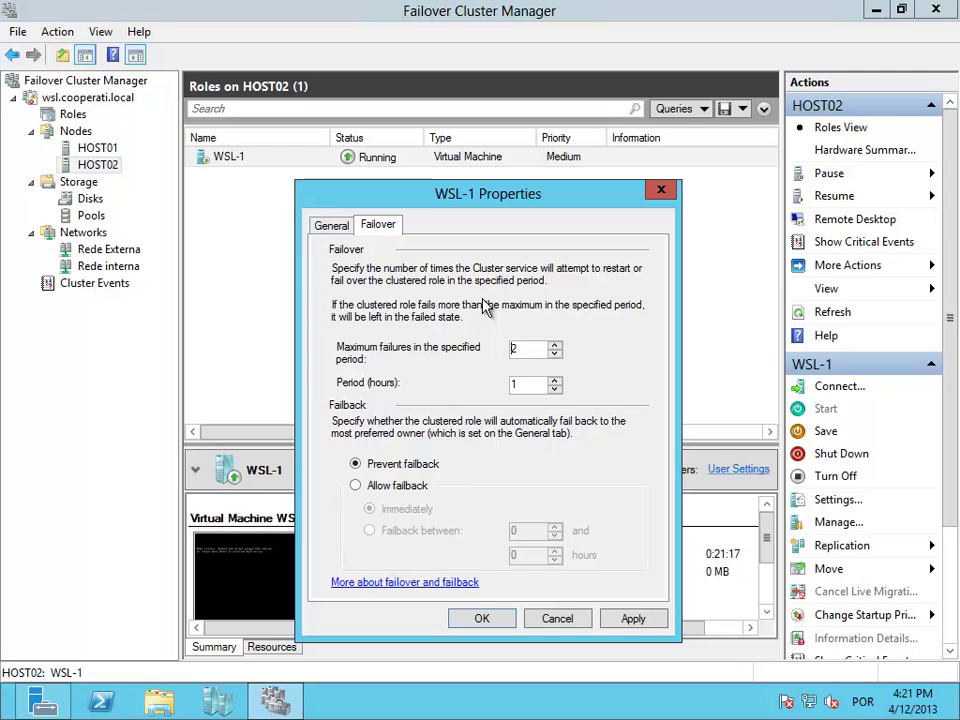
left_click(331, 225)
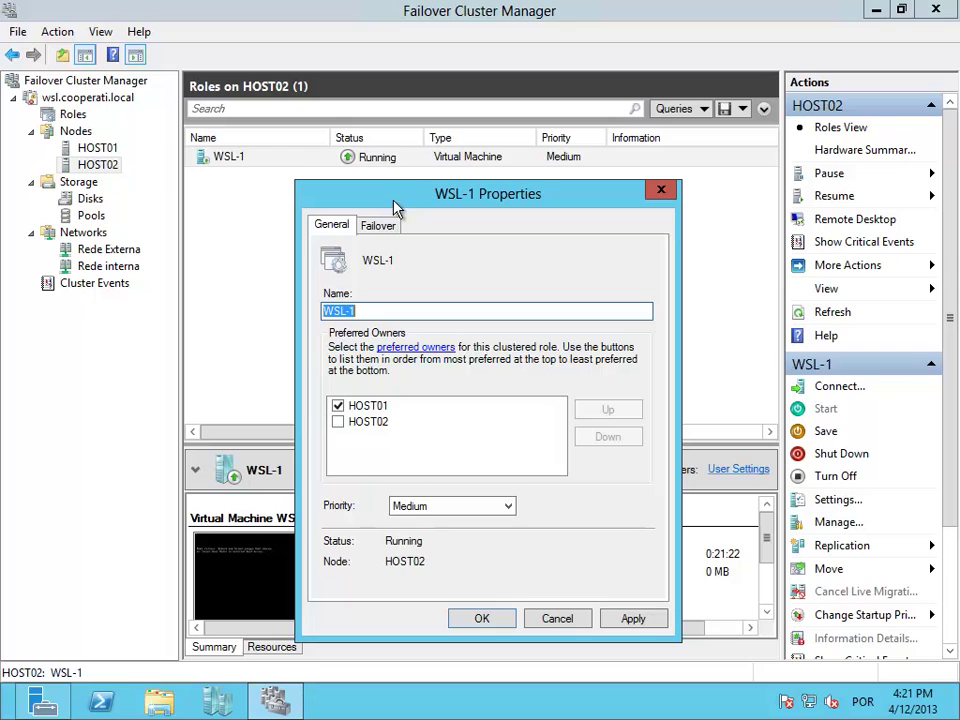
left_click(379, 226)
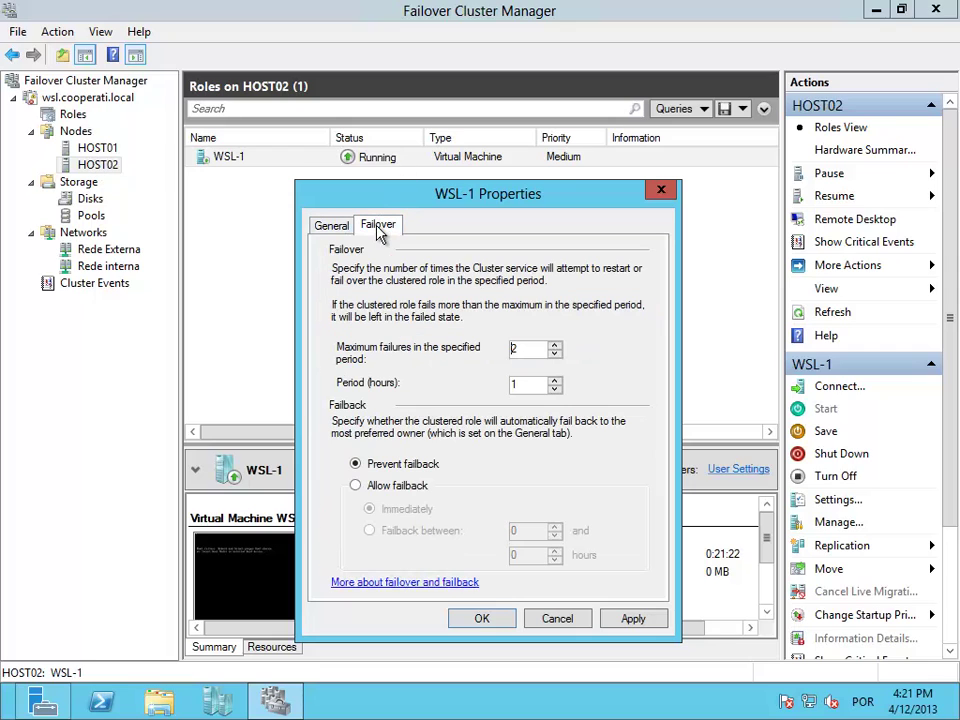
left_click(398, 487)
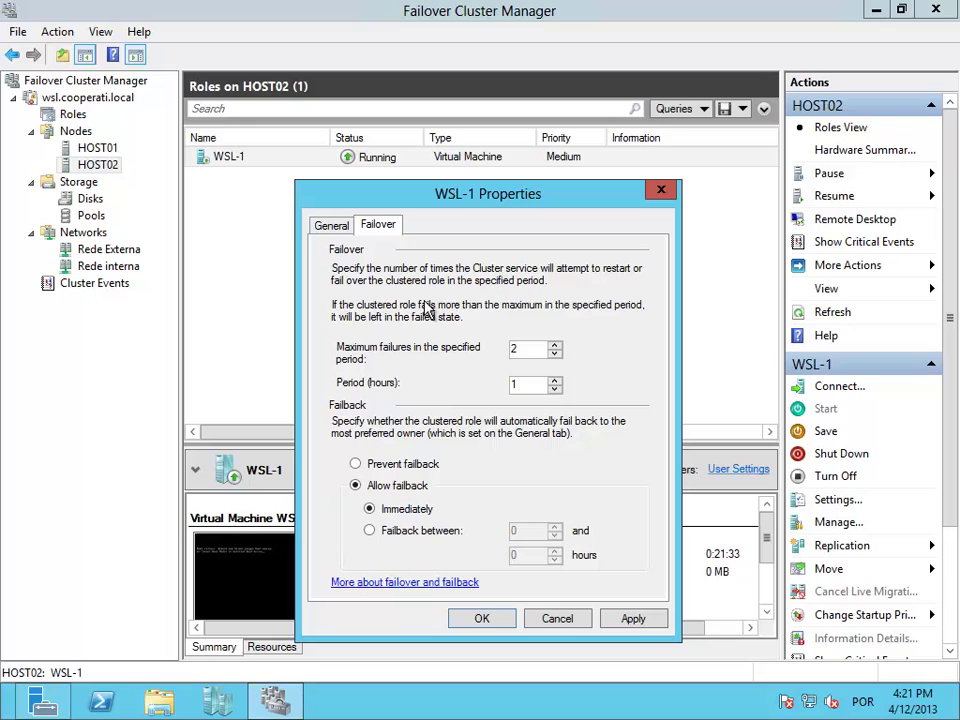
left_click(331, 226)
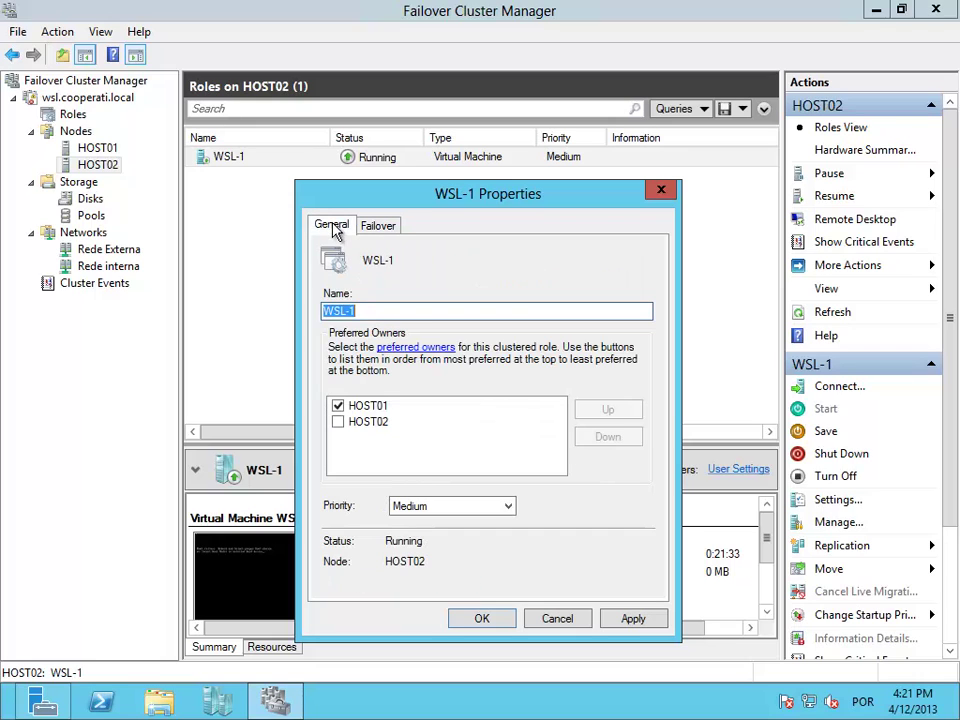
left_click(386, 227)
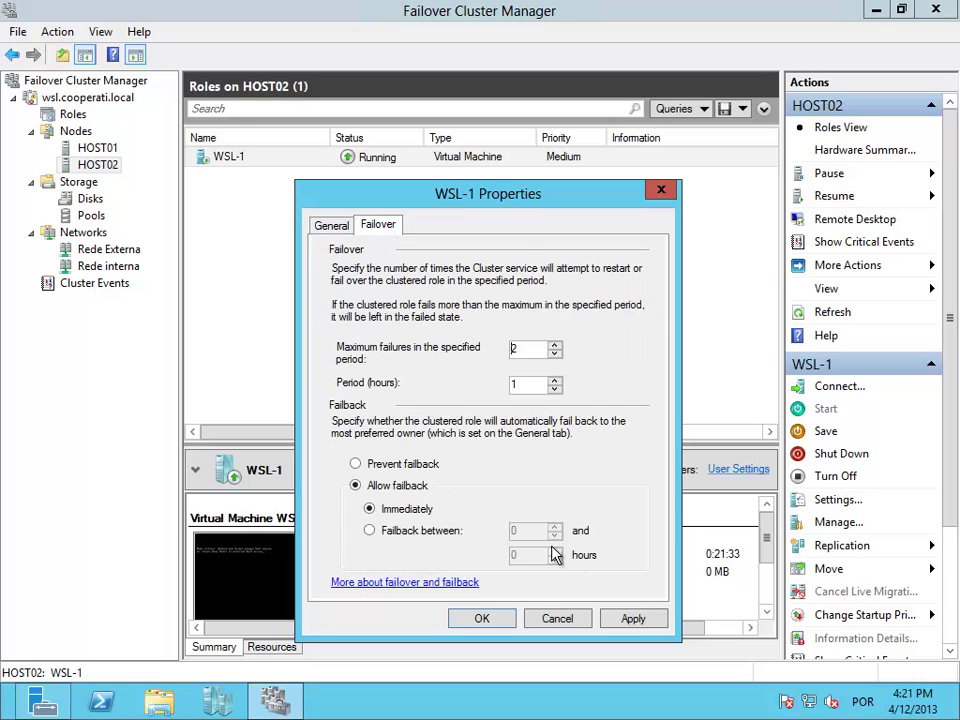
left_click(634, 619)
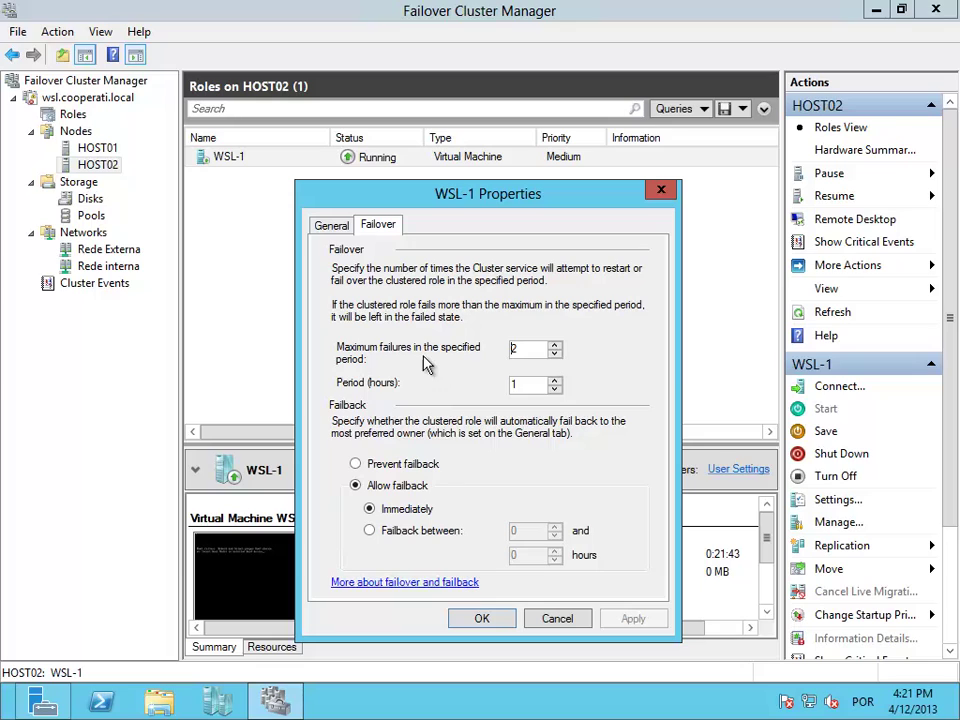
left_click(488, 616)
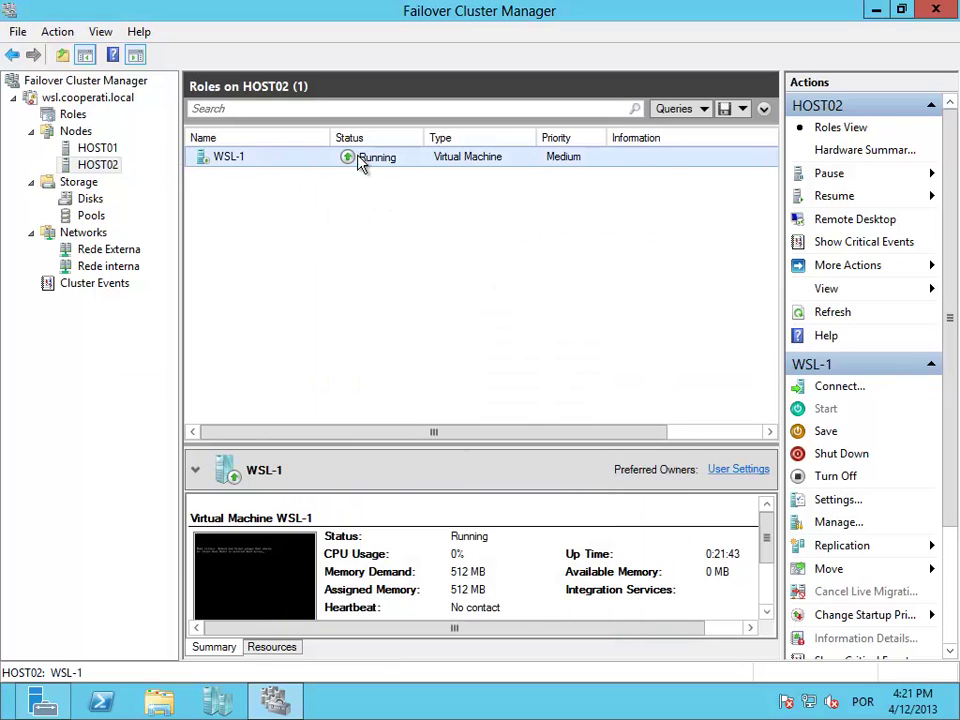
Reopen WSL-1's properties from the cluster-wide list of roles and switch its failback from immediate to a range of hours
left_click(76, 132)
left_click(71, 113)
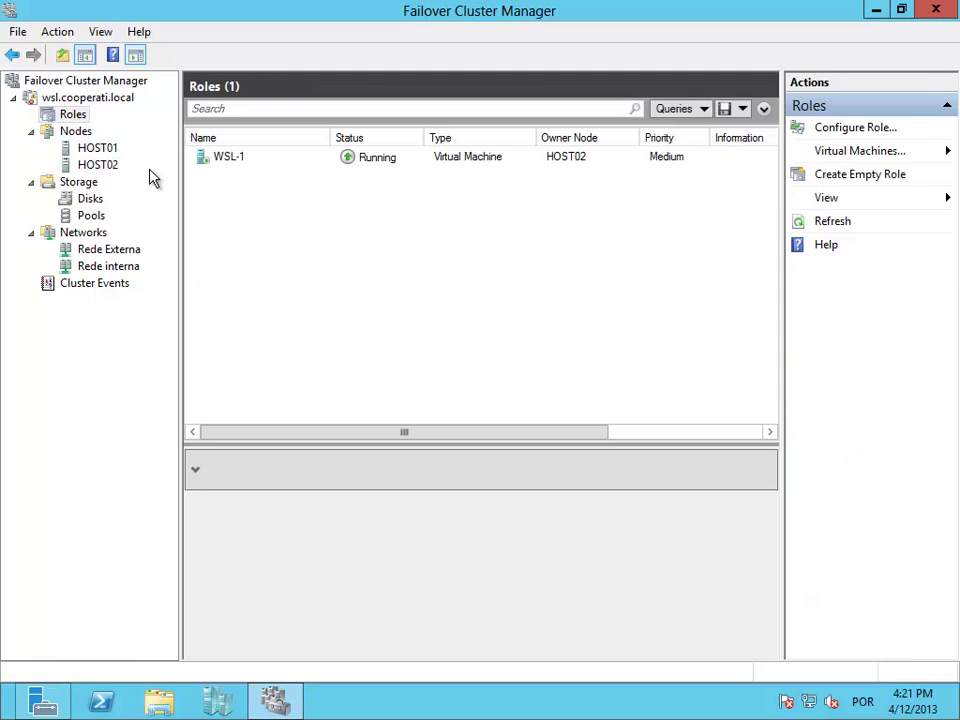
left_click(224, 166)
right_click(224, 166)
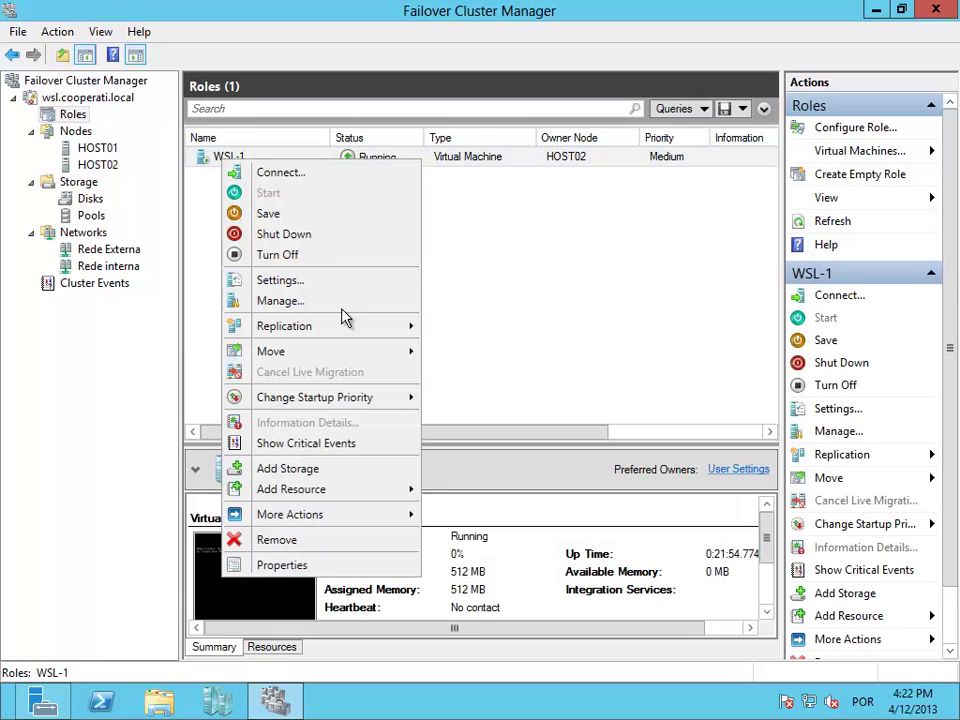
left_click(300, 567)
left_click(376, 229)
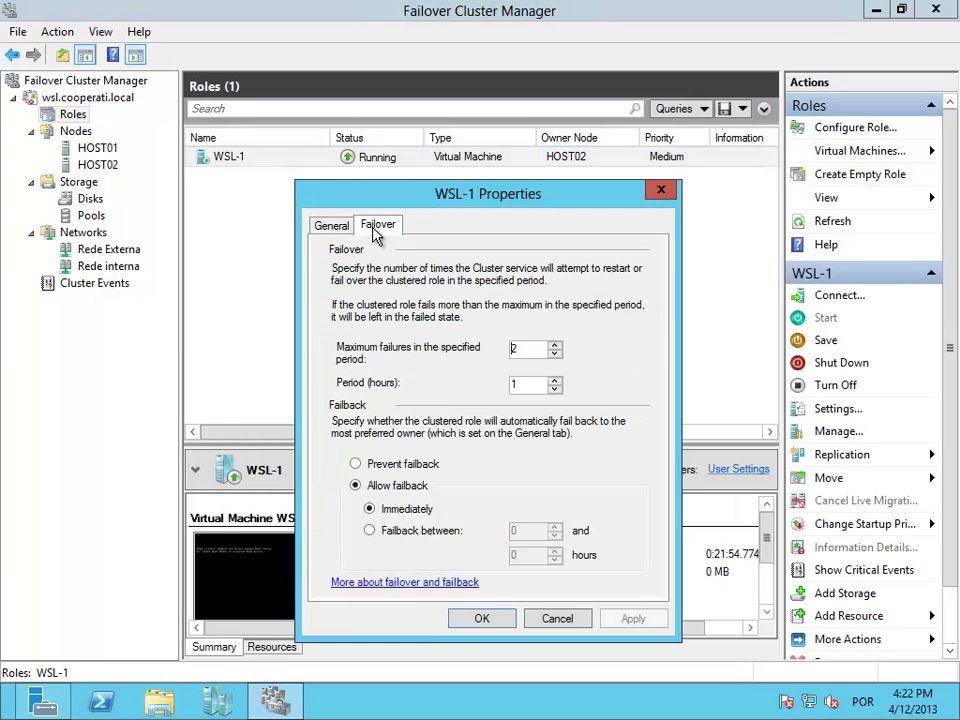
left_click(447, 532)
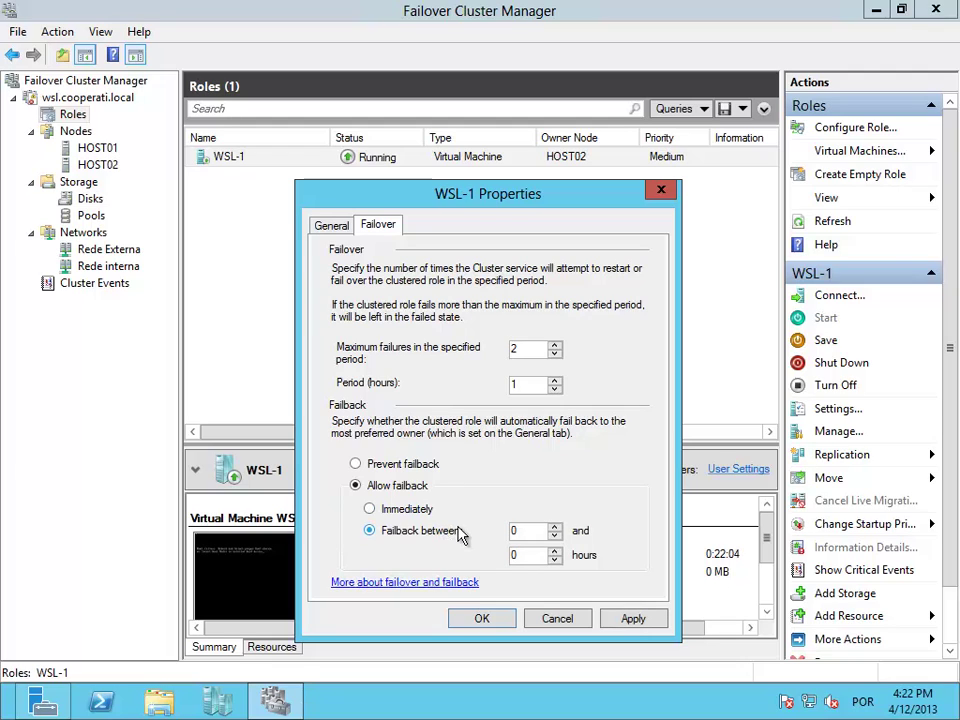
left_click(334, 226)
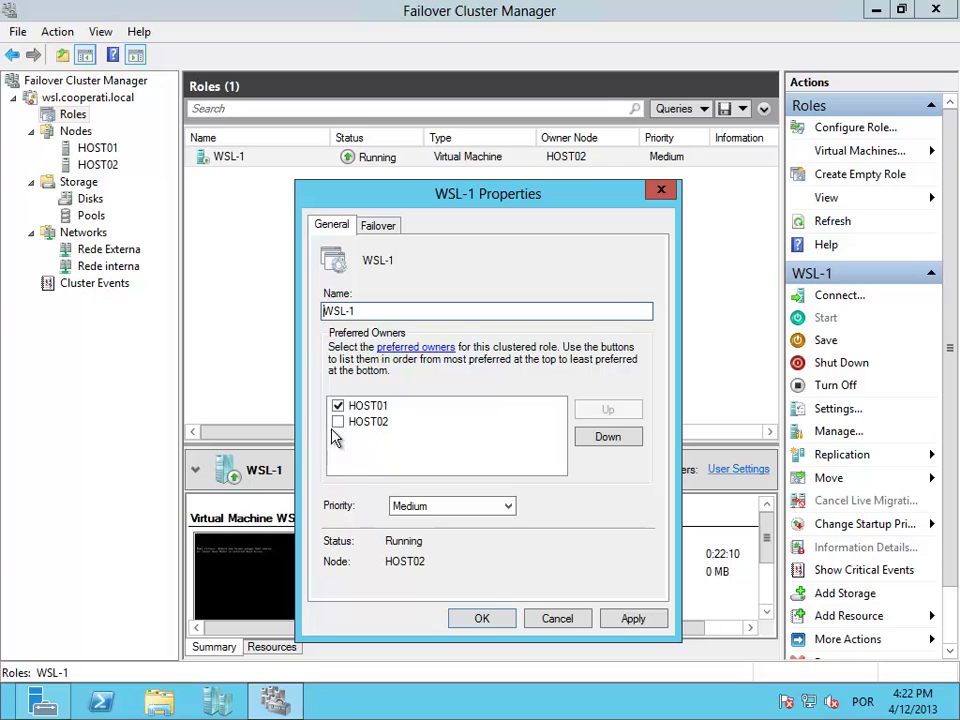
left_click(376, 226)
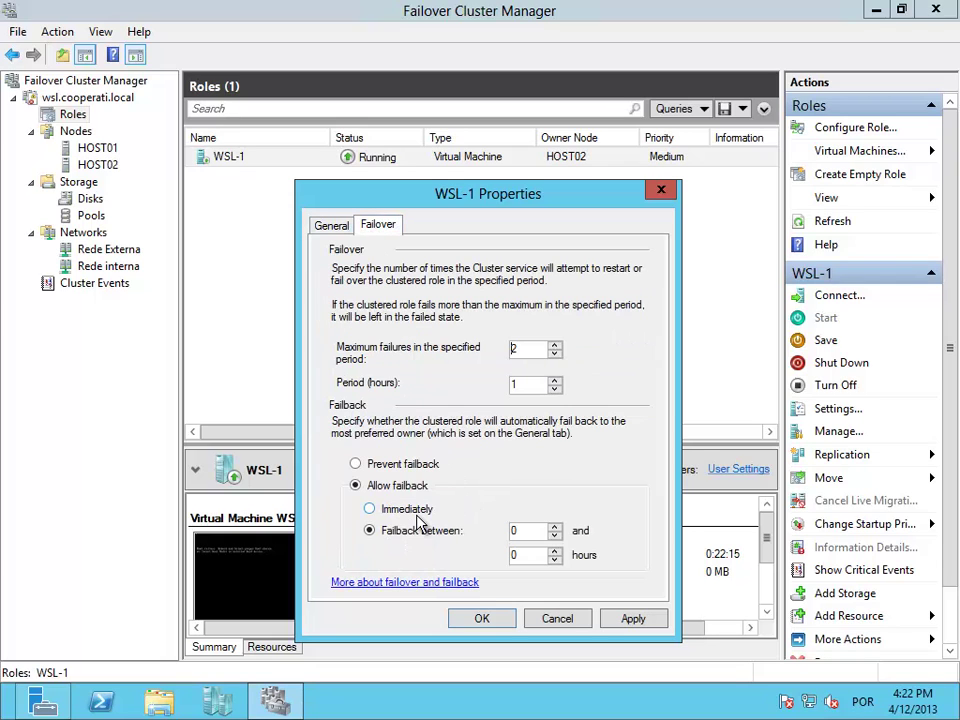
Set the failback window of WSL-1 to between 3 and 6 hours
double_click(555, 529)
left_click(555, 527)
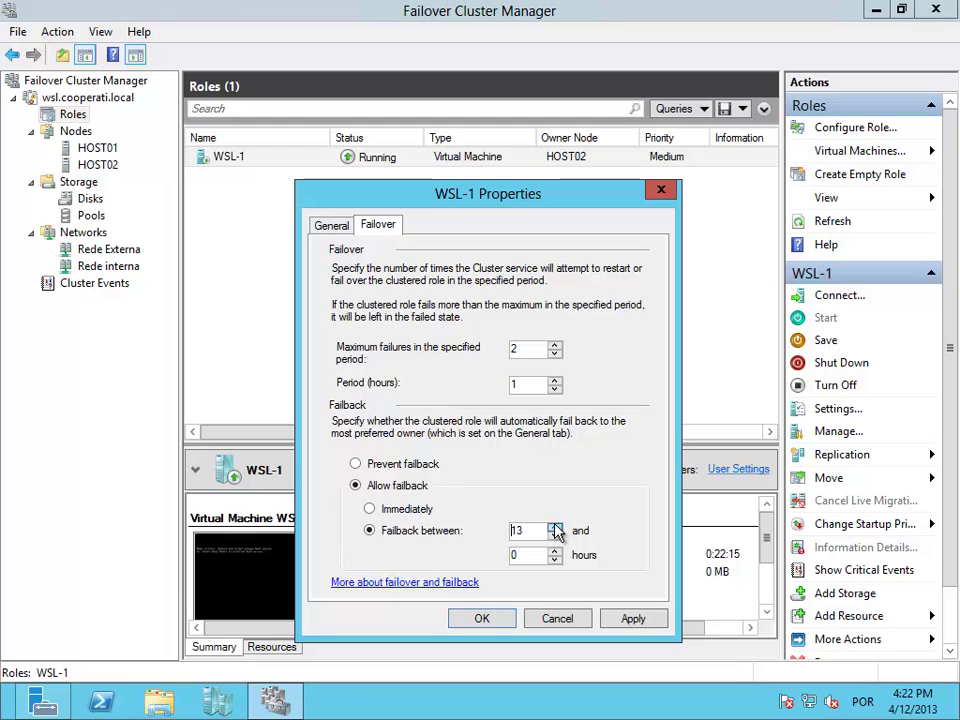
left_click(557, 537)
left_click(557, 537)
left_click(555, 537)
left_click(555, 537)
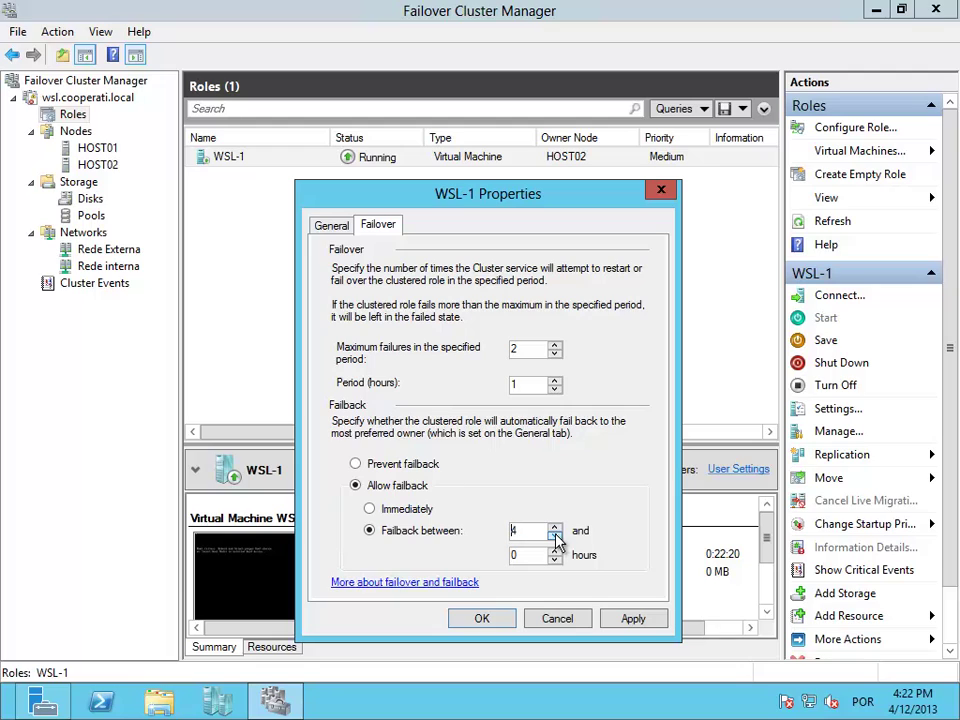
left_click(555, 537)
left_click(555, 551)
left_click(554, 551)
left_click(554, 551)
left_click(554, 551)
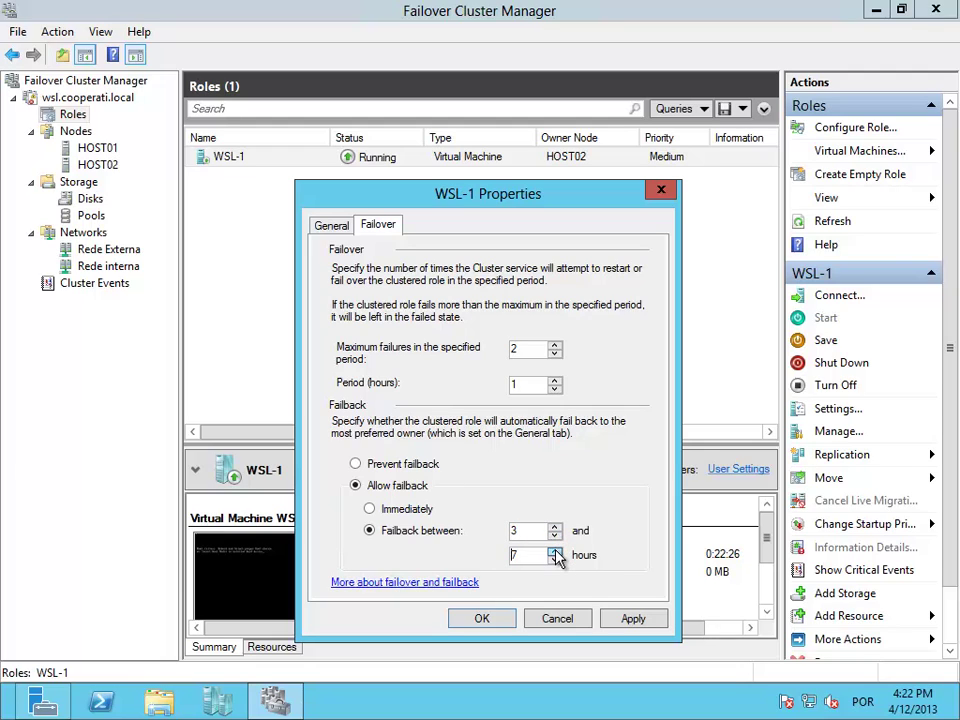
left_click(554, 560)
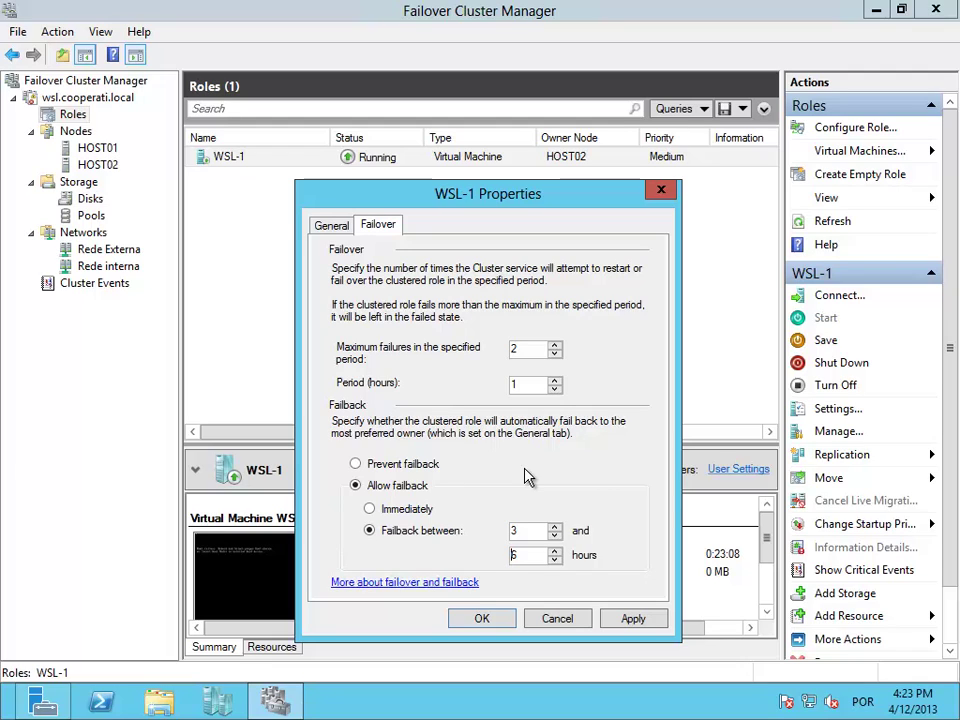
Set WSL-1 to fail back immediately and confirm the role's properties
left_click(370, 508)
left_click(508, 619)
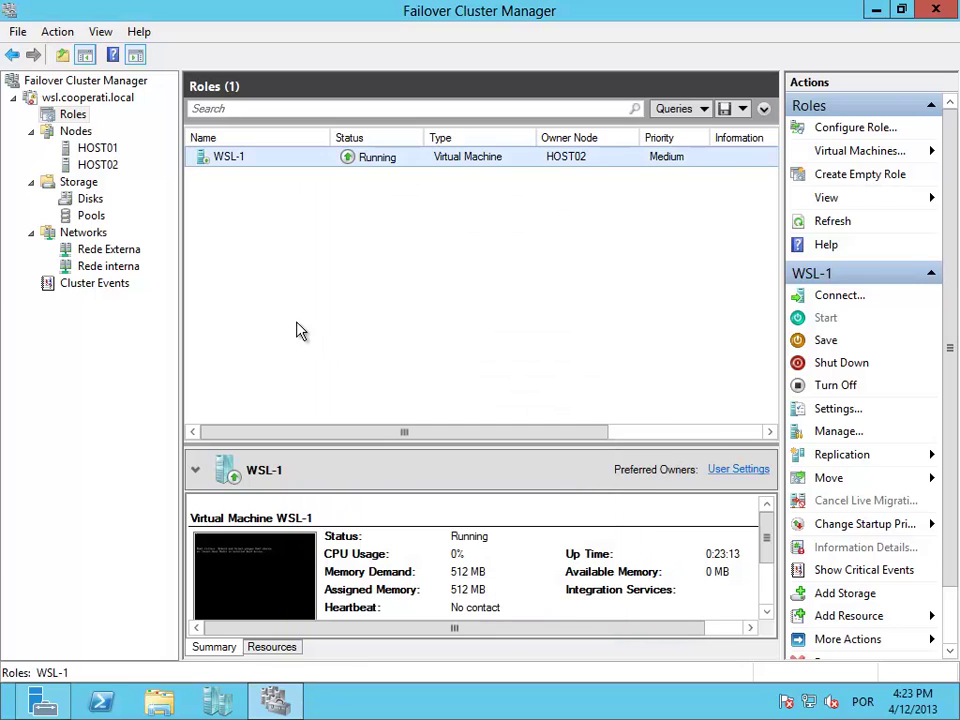
left_click(64, 100)
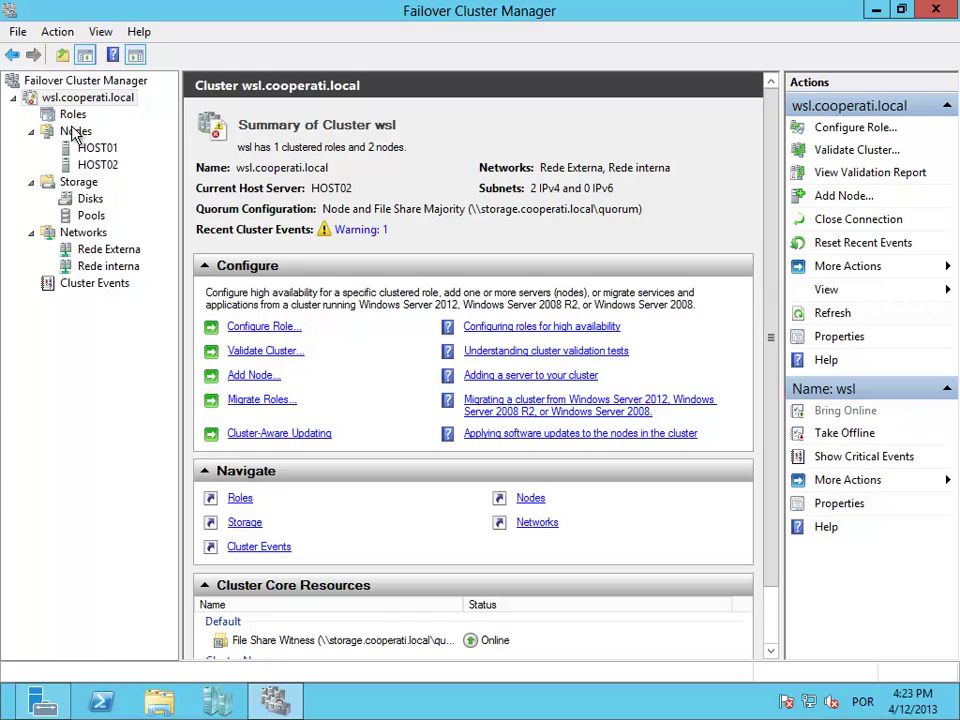
left_click(75, 132)
left_click(72, 116)
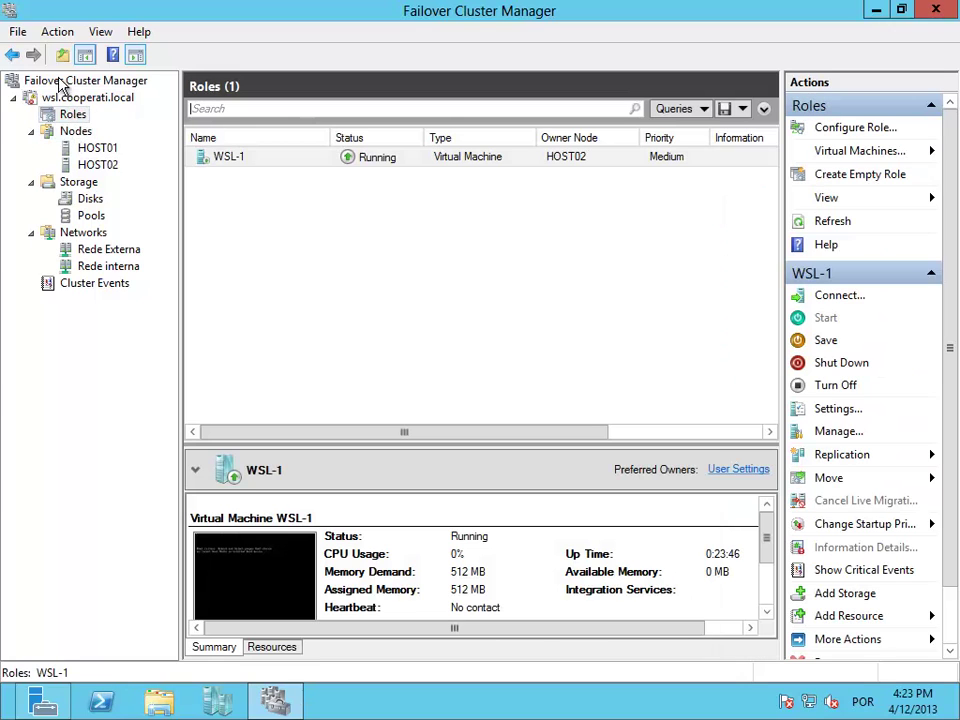
Validate the wsl.cooperati.local cluster with the Validate a Configuration Wizard, running all recommended tests
left_click(106, 100)
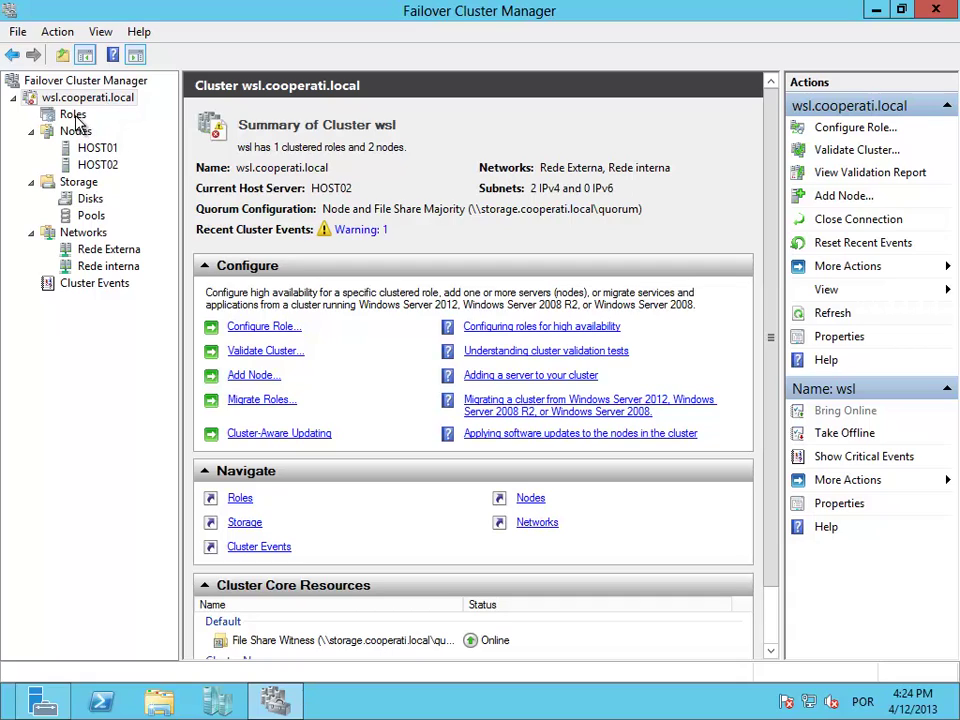
left_click(288, 354)
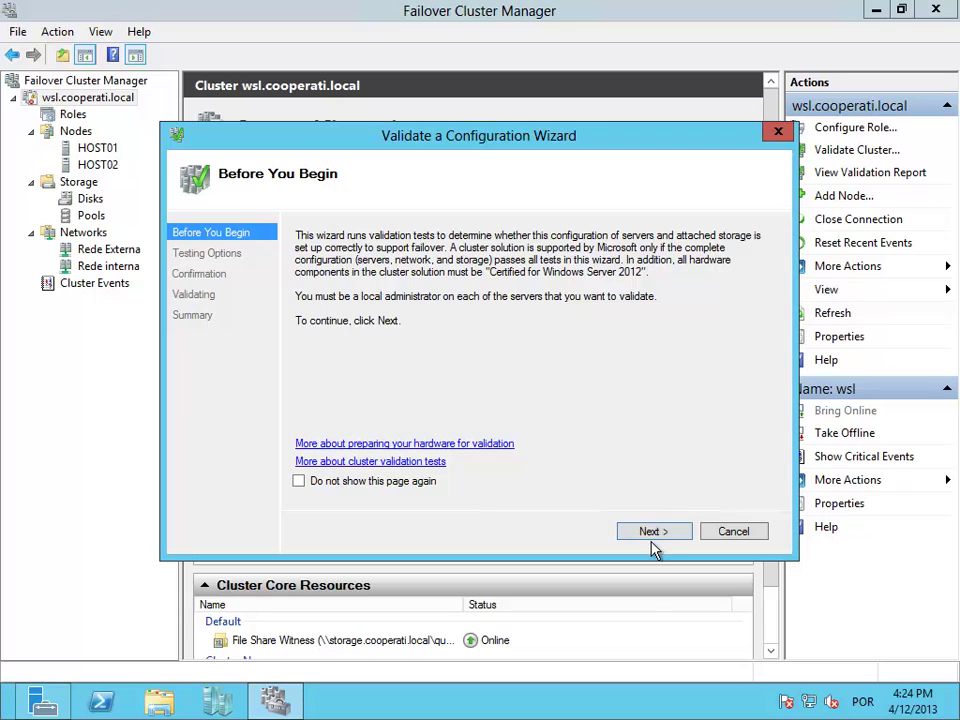
left_click(652, 536)
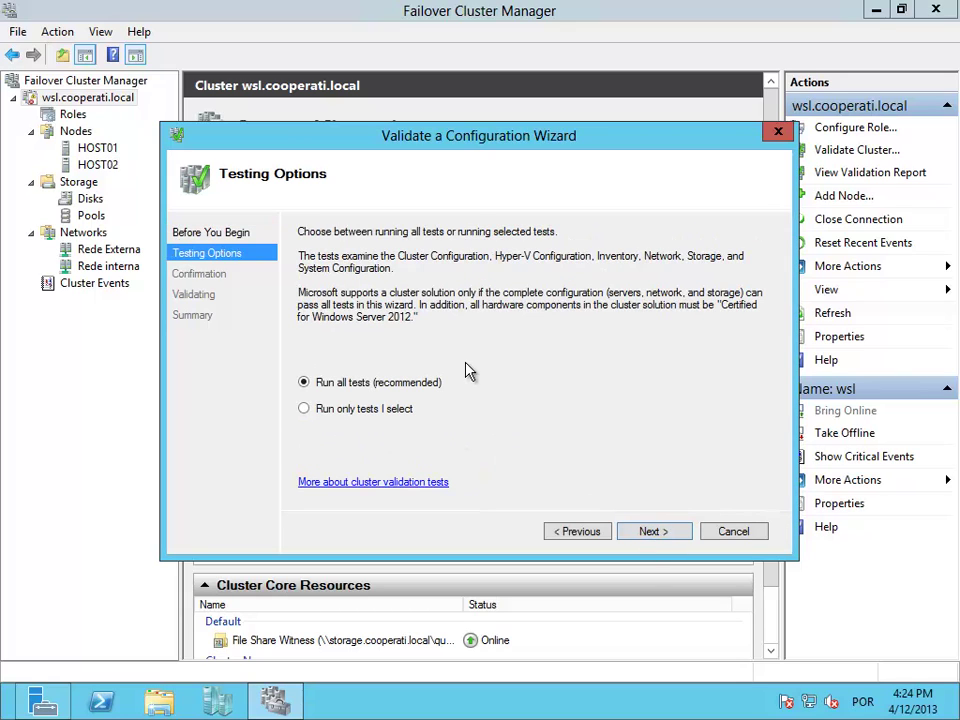
left_click(664, 534)
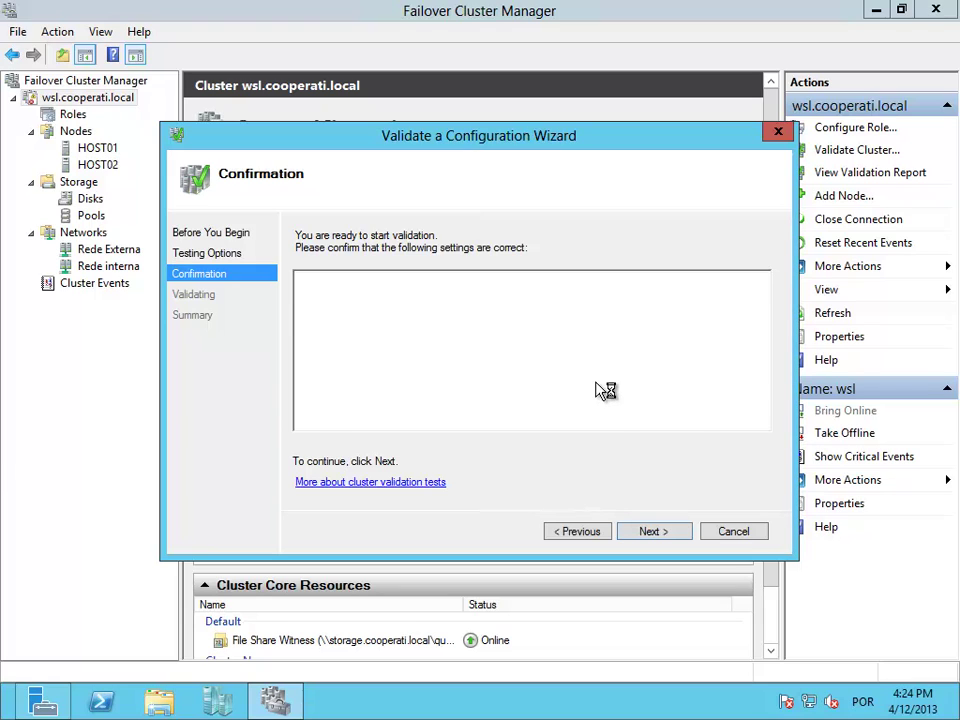
left_click(653, 534)
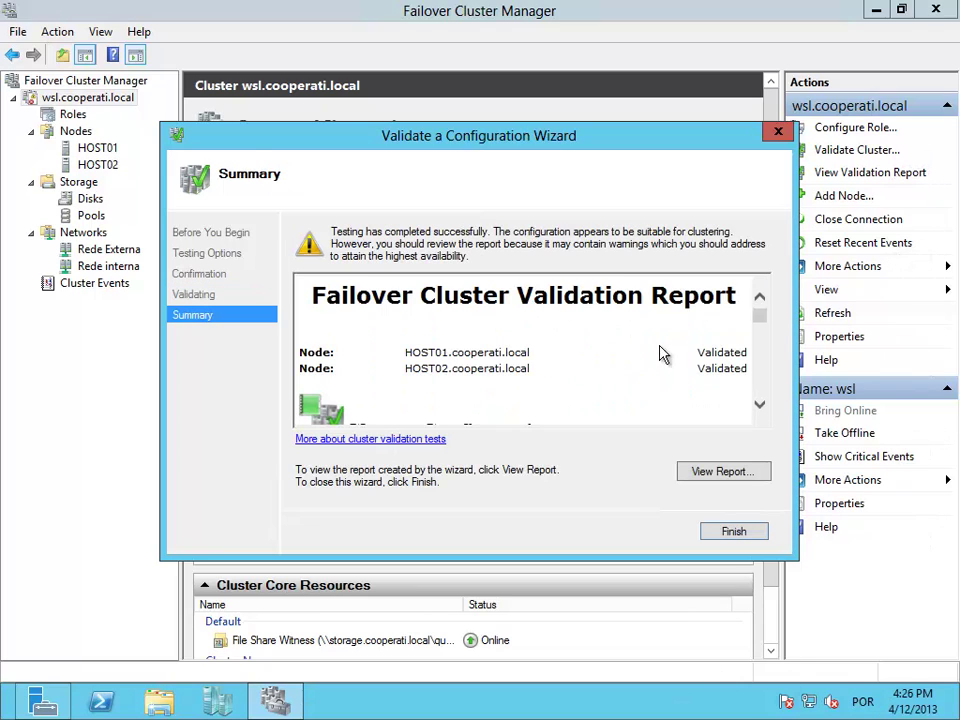
Examine the Validate Resource Status details under Cluster Configuration in the validation report, and finish the wizard in Failover Cluster Manager
left_click(724, 472)
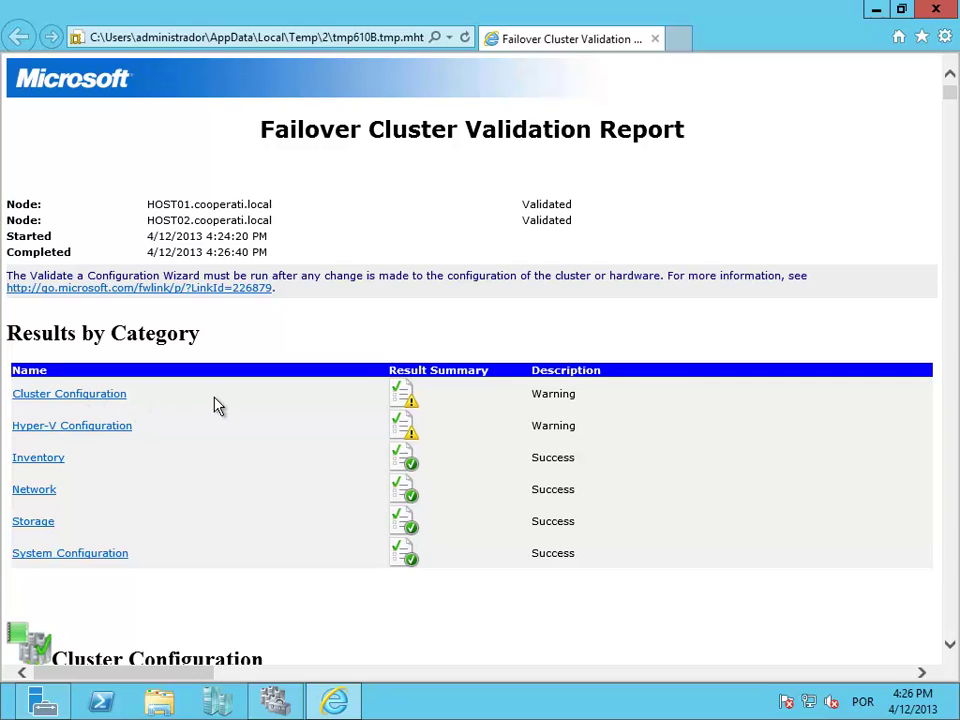
left_click(80, 400)
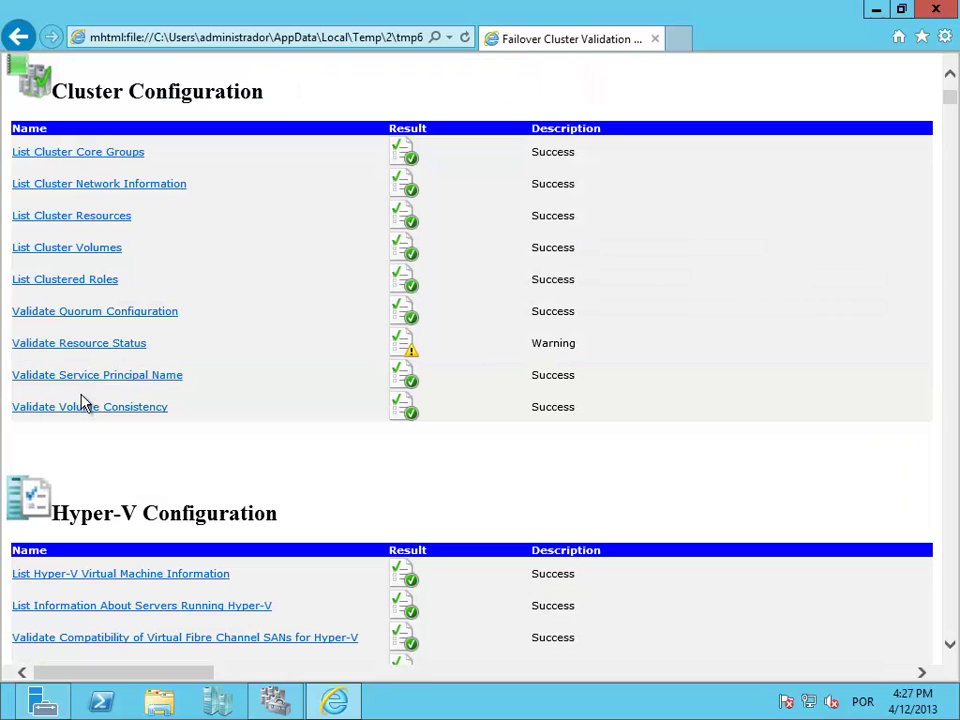
left_click(95, 345)
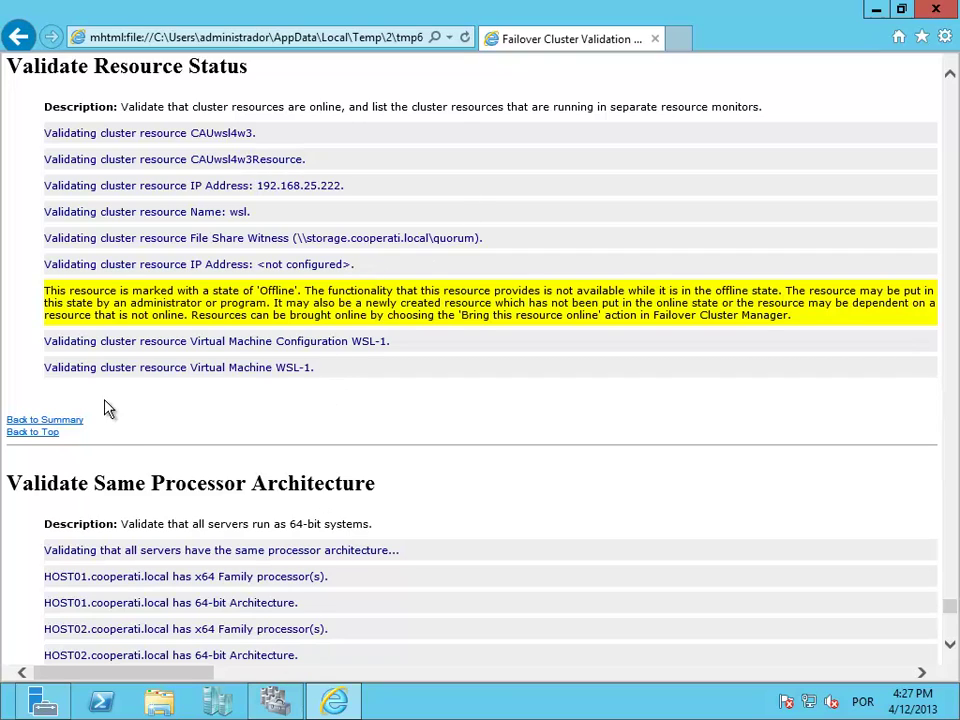
left_click(74, 421)
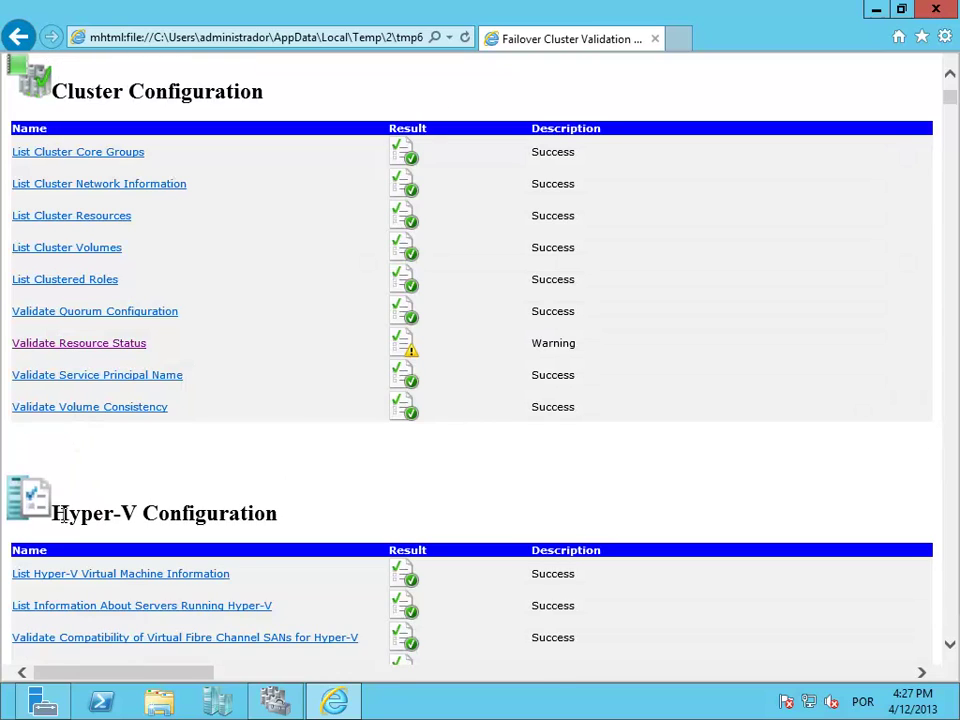
scroll(100, 490, "up", 5)
left_click(274, 700)
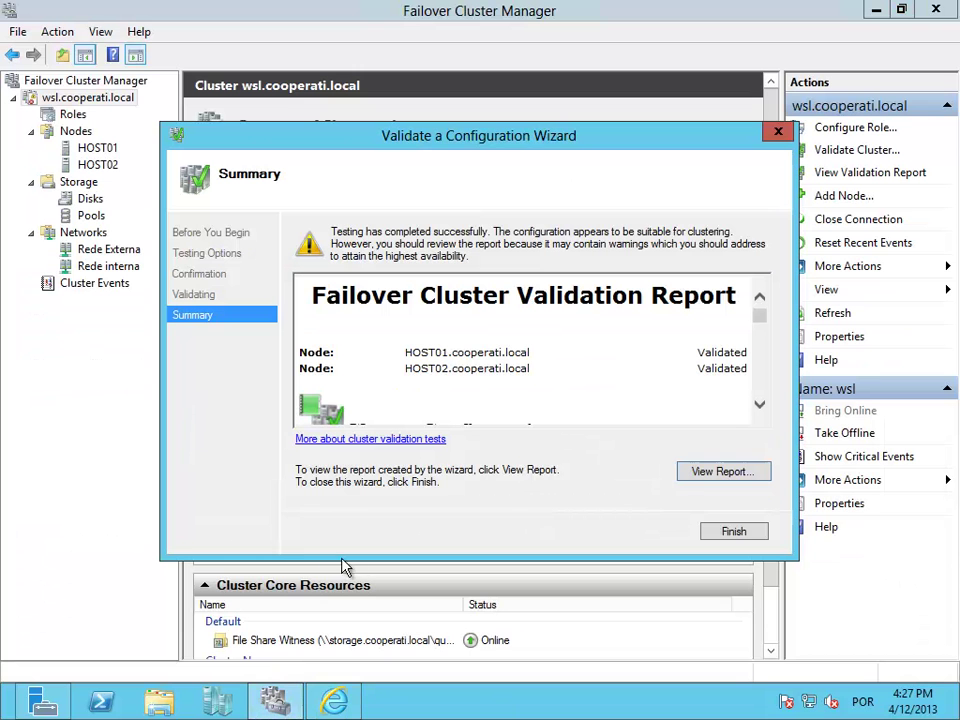
left_click(731, 530)
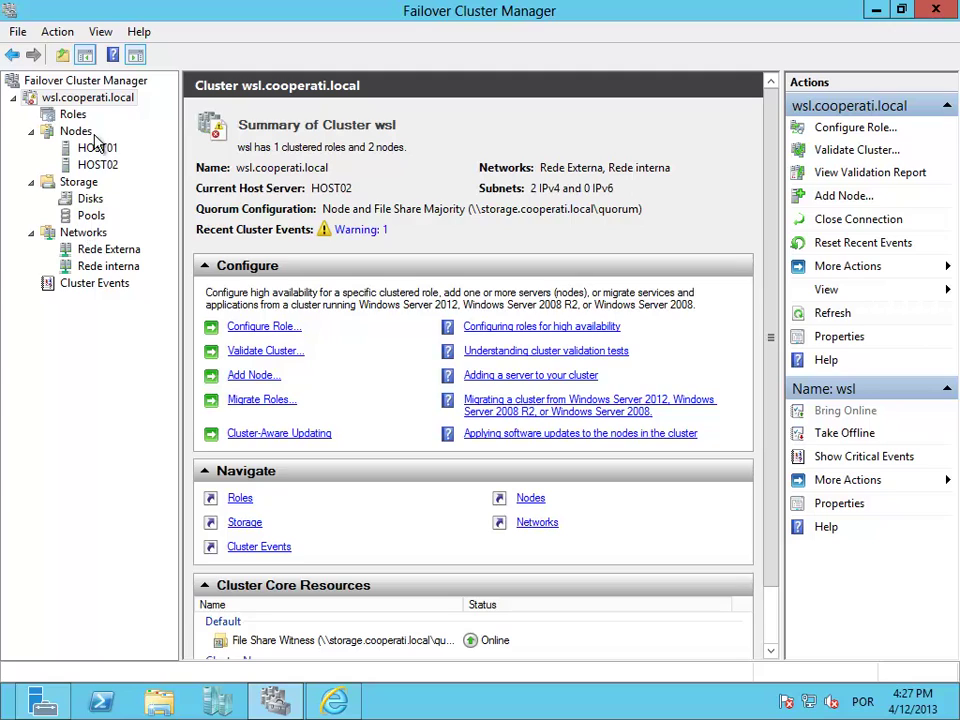
Look through the resource types that can be added to the WSL-1 role, without adding any
left_click(72, 114)
left_click(369, 167)
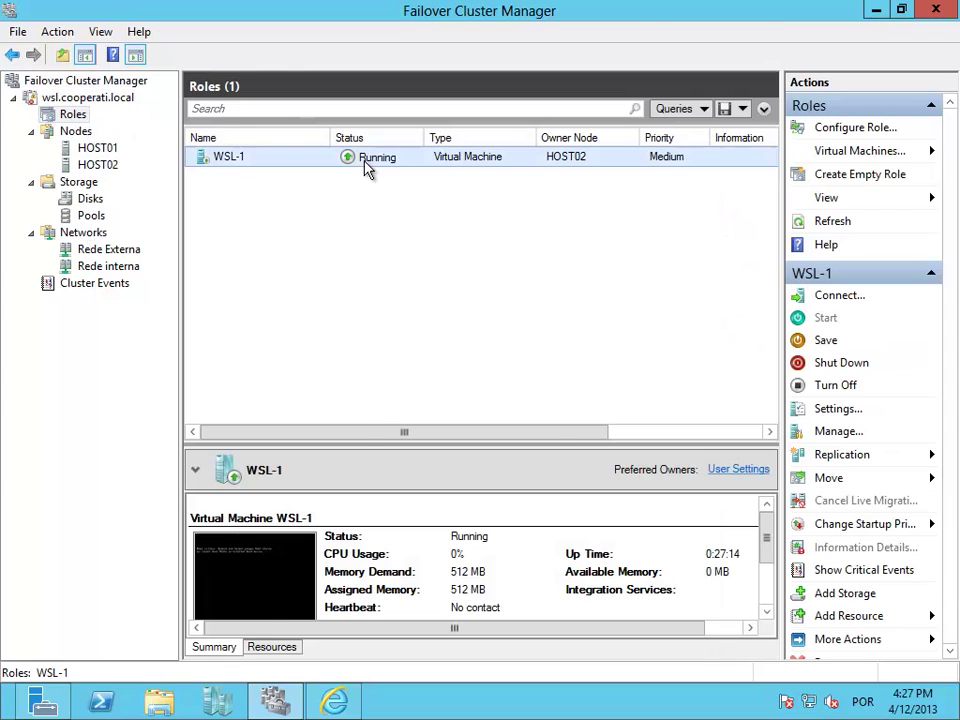
right_click(366, 165)
mouse_move(470, 500)
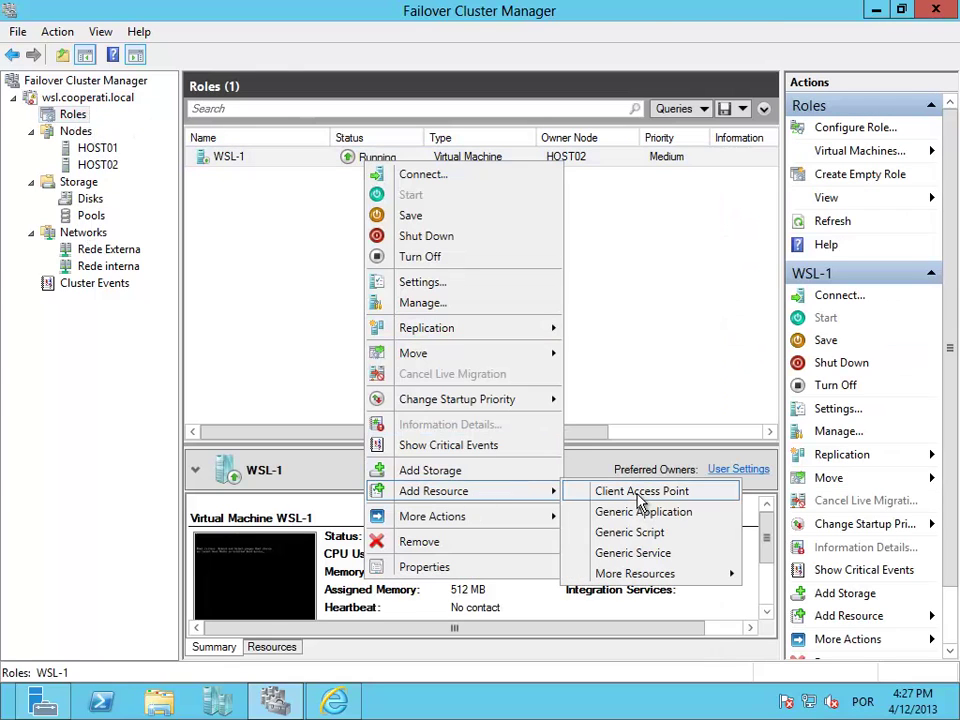
mouse_move(640, 573)
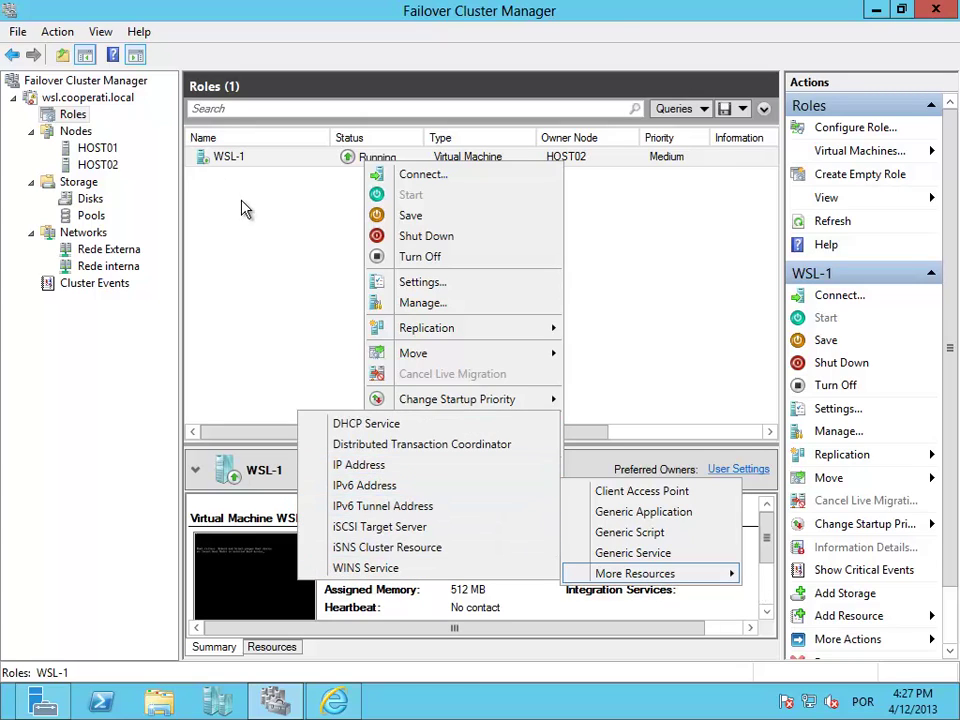
left_click(255, 235)
Switch to the validation report in Internet Explorer and examine the Validate Hyper-V Integration Services Version details for WSL-1
left_click(345, 702)
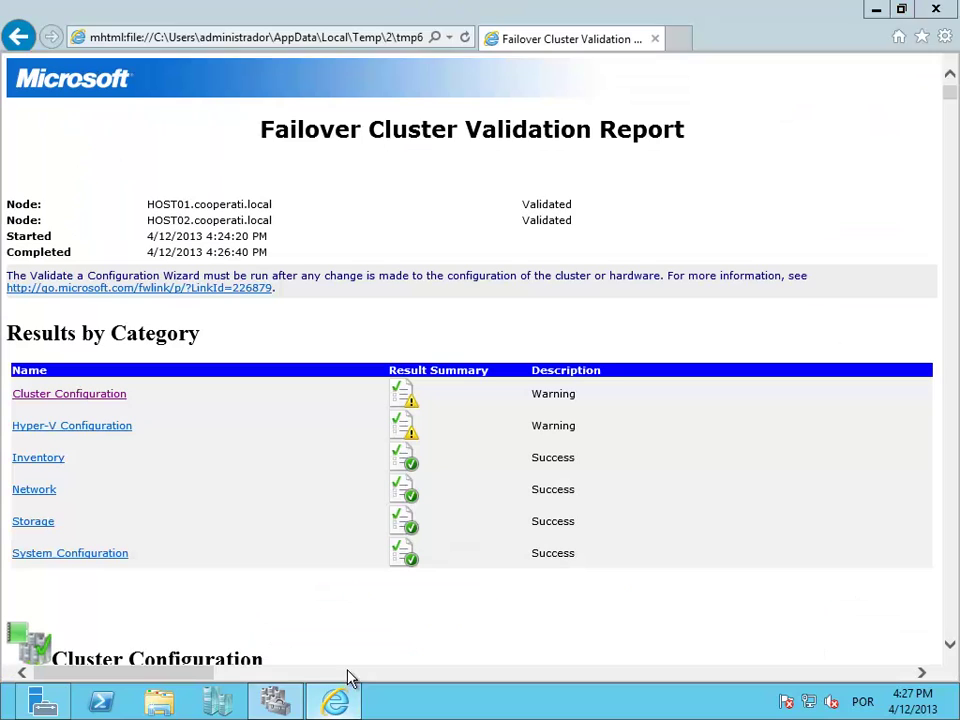
left_click(78, 428)
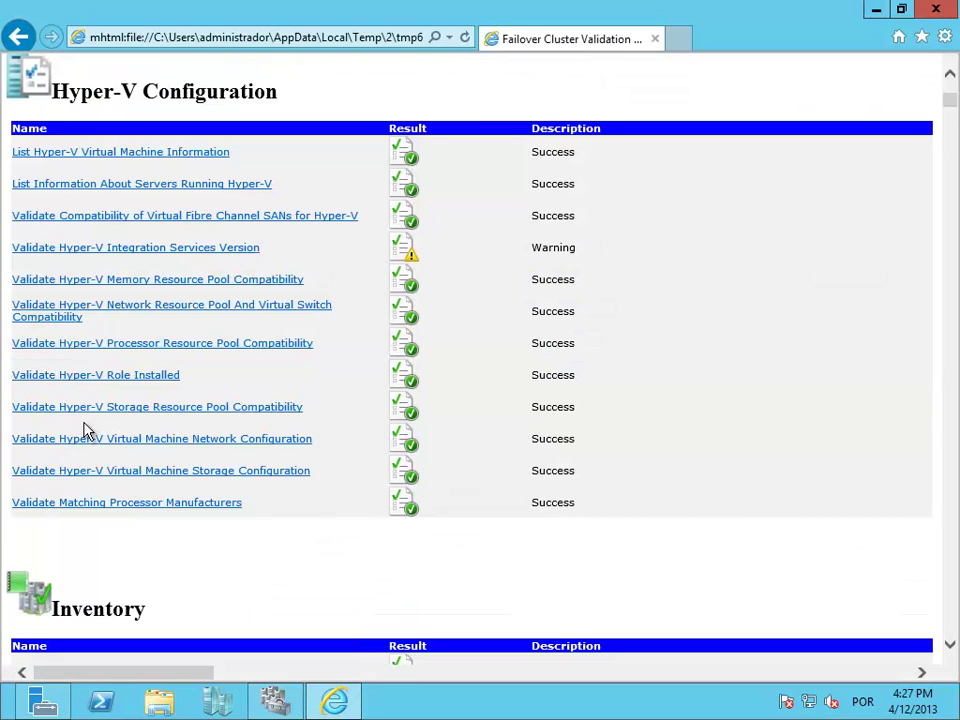
left_click(184, 250)
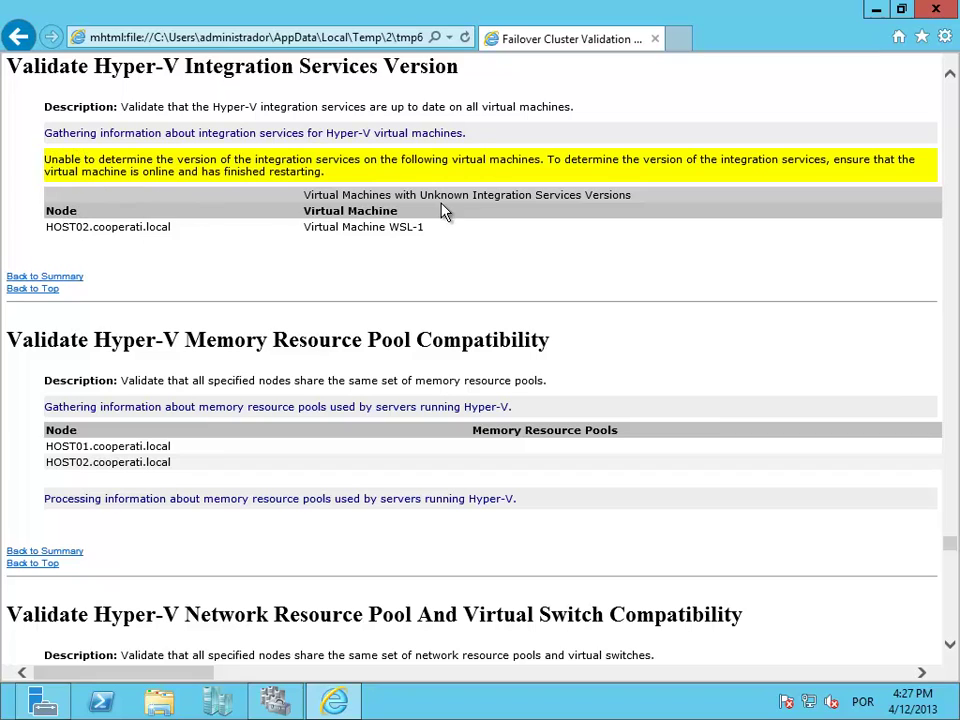
left_click_drag(424, 227, 389, 227)
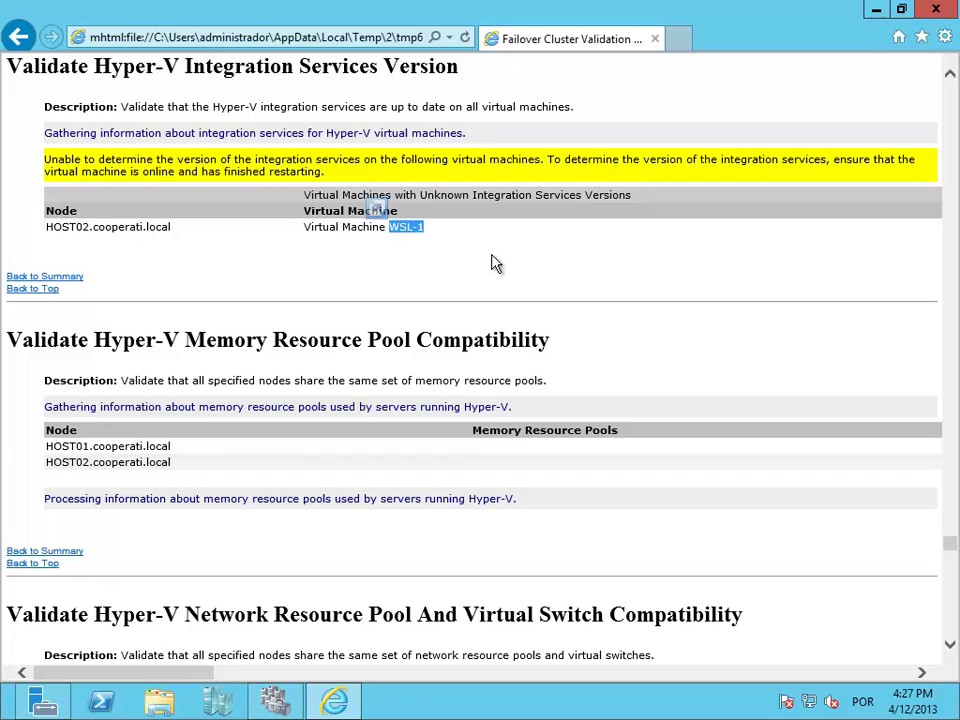
Switch to Failover Cluster Manager and check the integration services and operating system information in WSL-1's summary
left_click(275, 700)
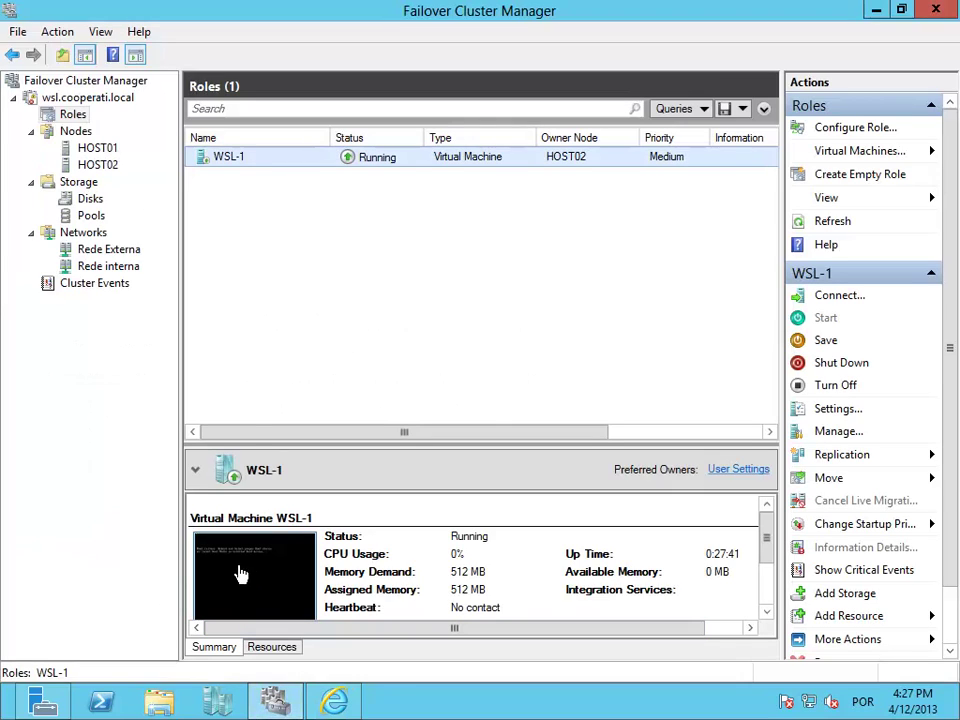
left_click_drag(765, 546, 715, 568)
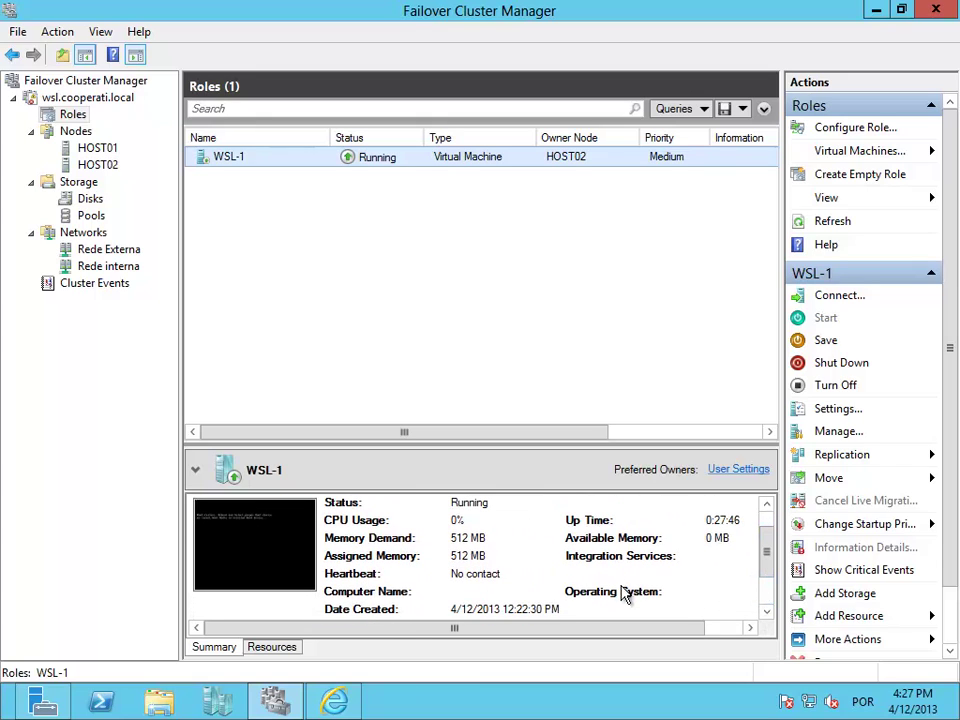
left_click_drag(771, 552, 768, 486)
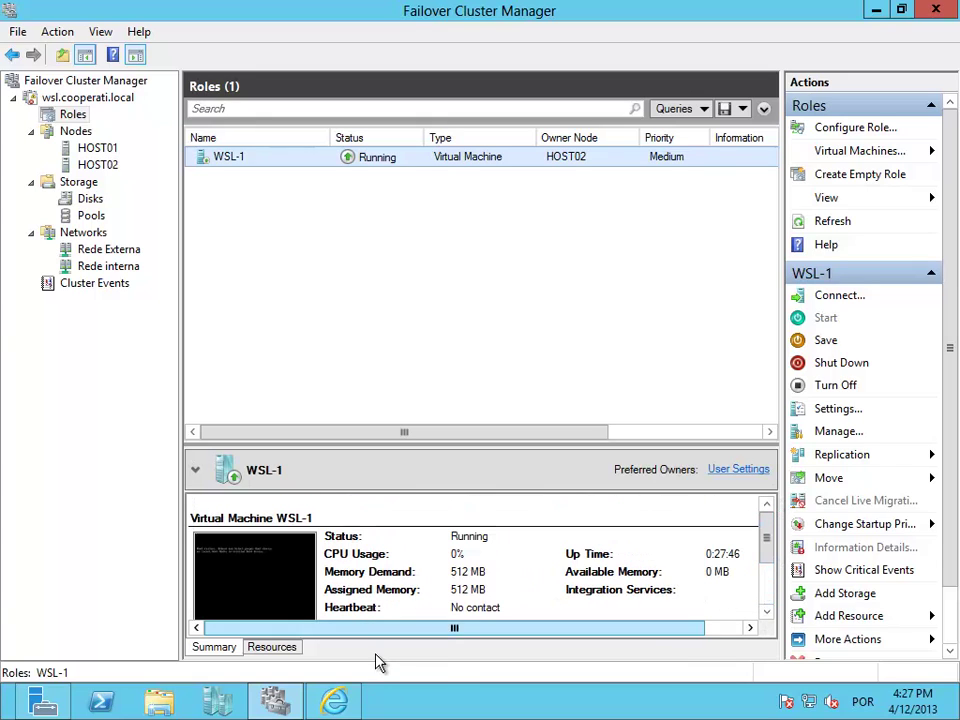
Review the results by category in the Internet Explorer validation report, close it and select the WSL-1 role in Failover Cluster Manager
left_click(338, 700)
scroll(435, 572, "up", 3)
scroll(71, 461, "down", 2)
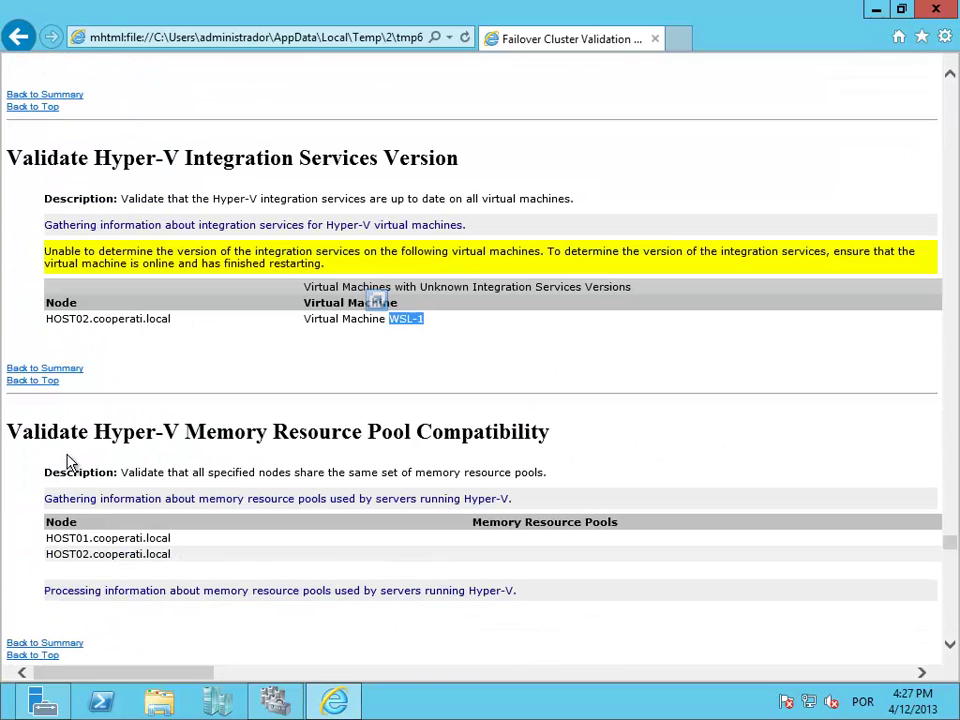
left_click(55, 384)
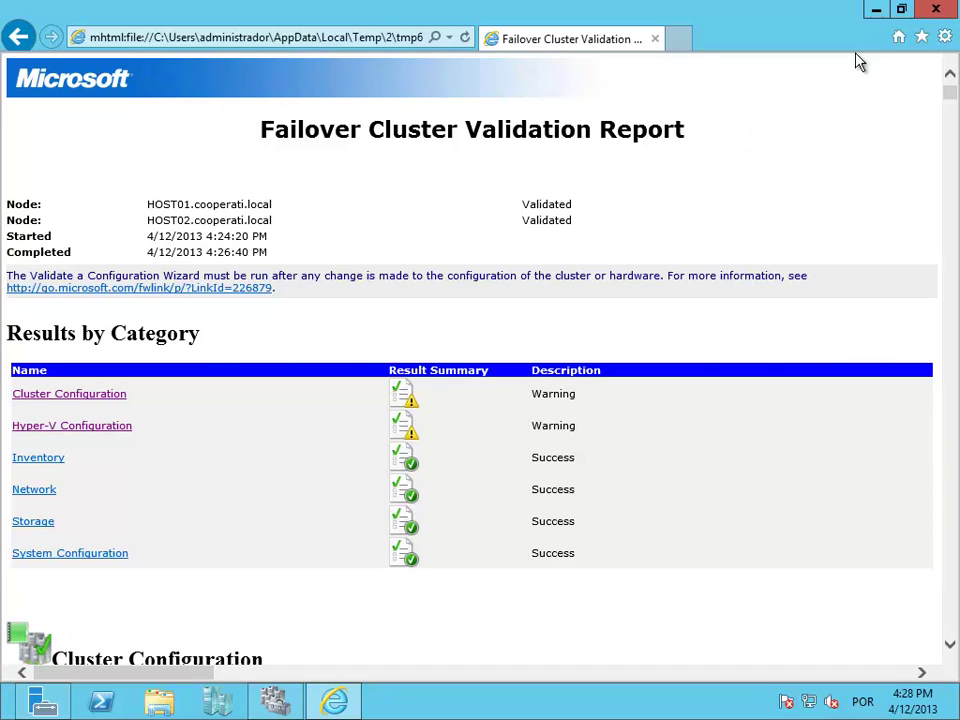
left_click(936, 9)
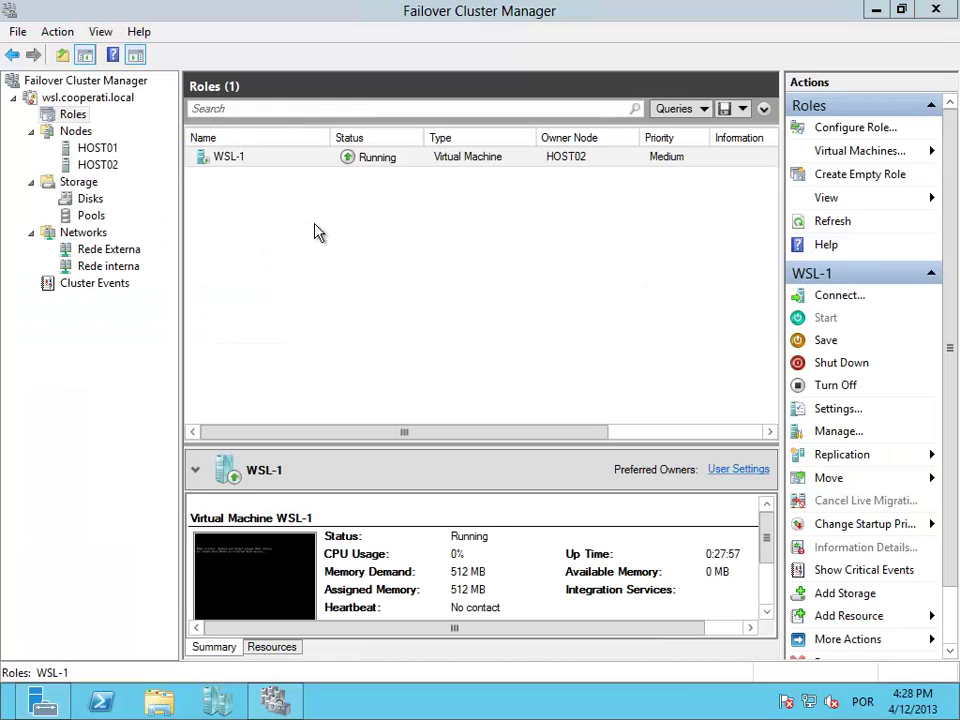
left_click(296, 160)
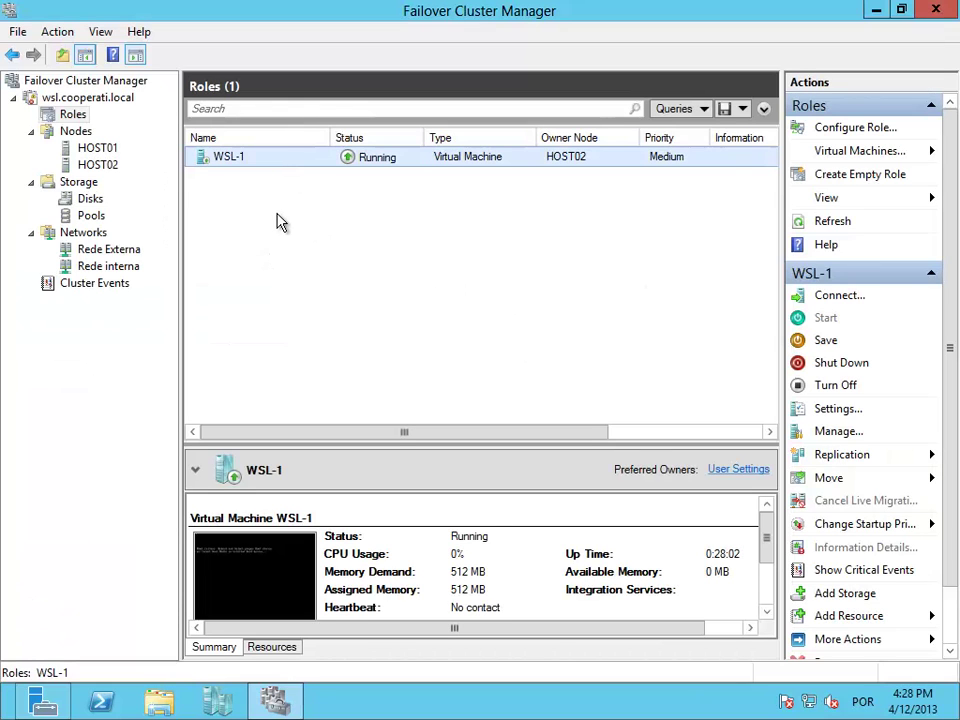